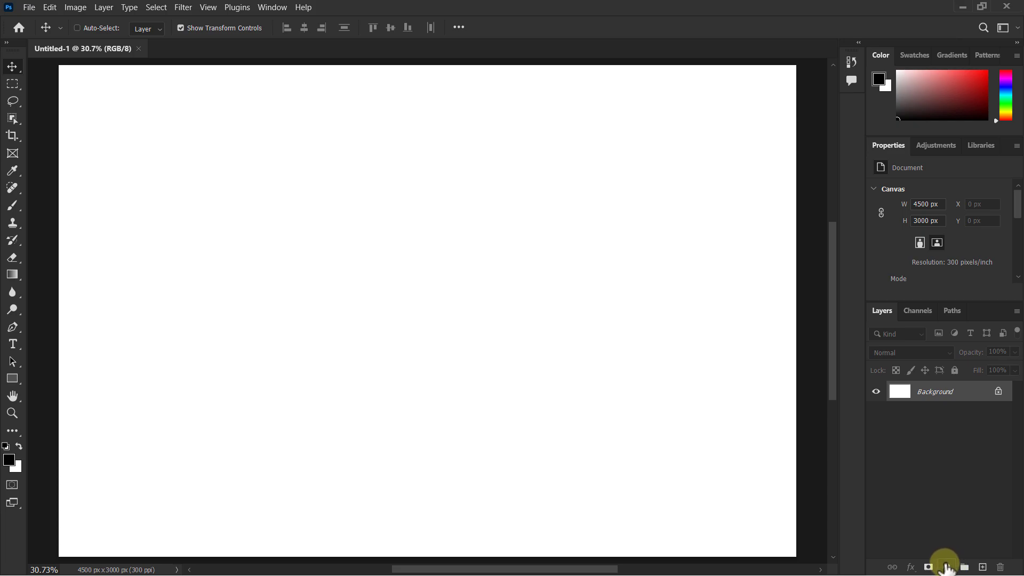
Add a gradient fill layer using the orange-pink-purple preset at the end of the Reds group.
{"action": "left_click", "coordinate": [947, 567]}
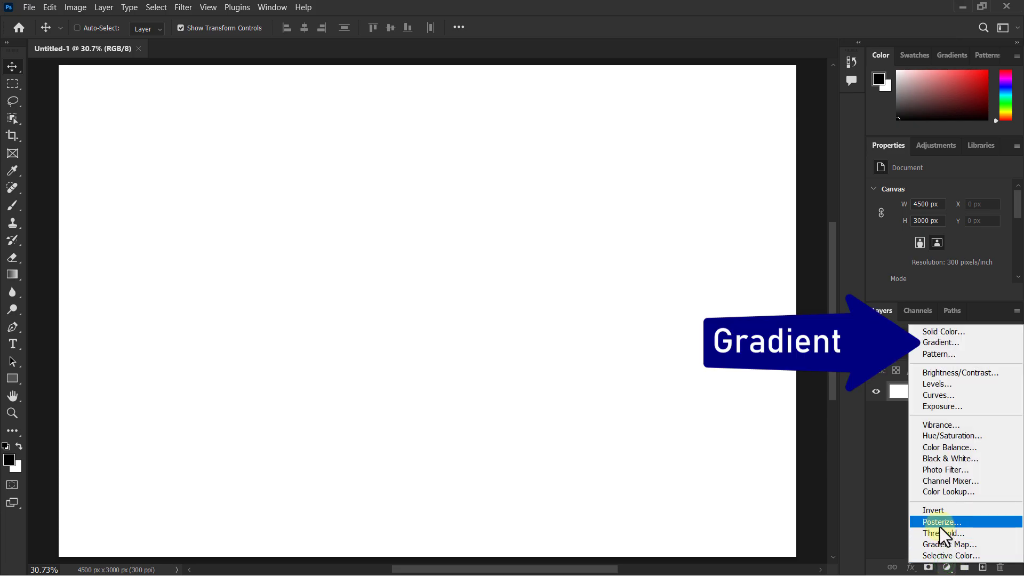
{"action": "left_click", "coordinate": [943, 343]}
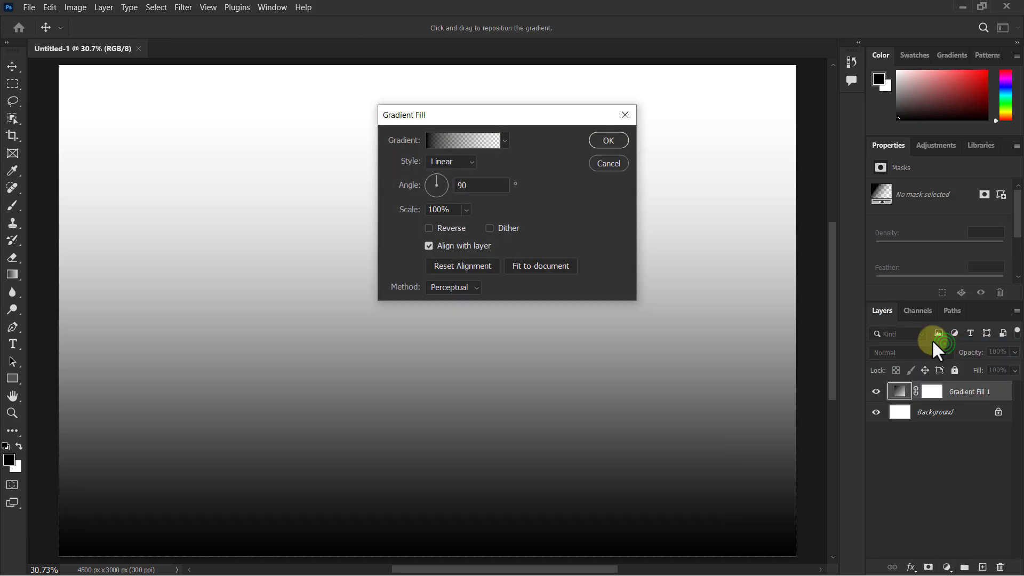
{"action": "left_click", "coordinate": [505, 140]}
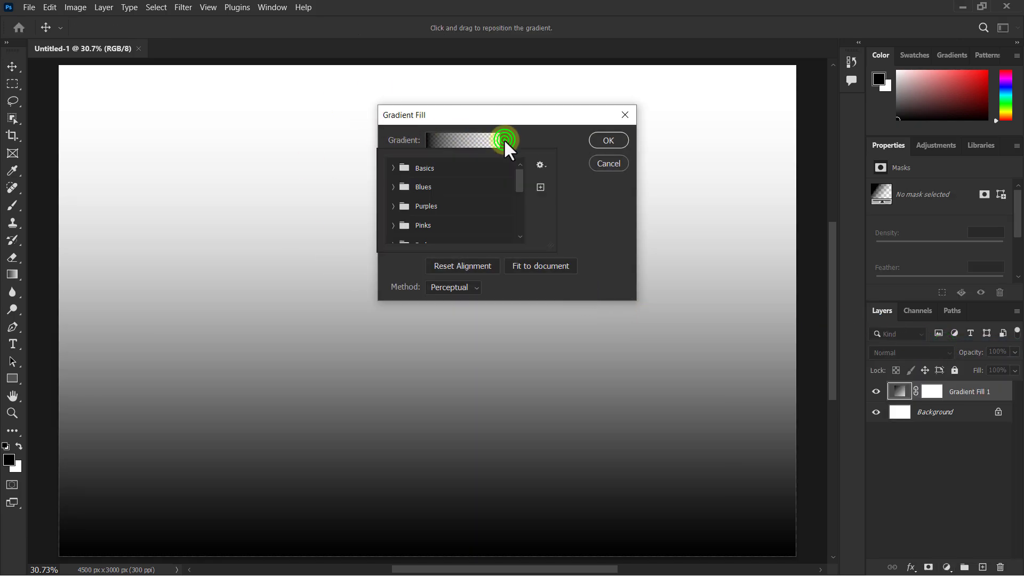
{"action": "left_click_drag", "start_coordinate": [552, 246], "coordinate": [825, 483]}
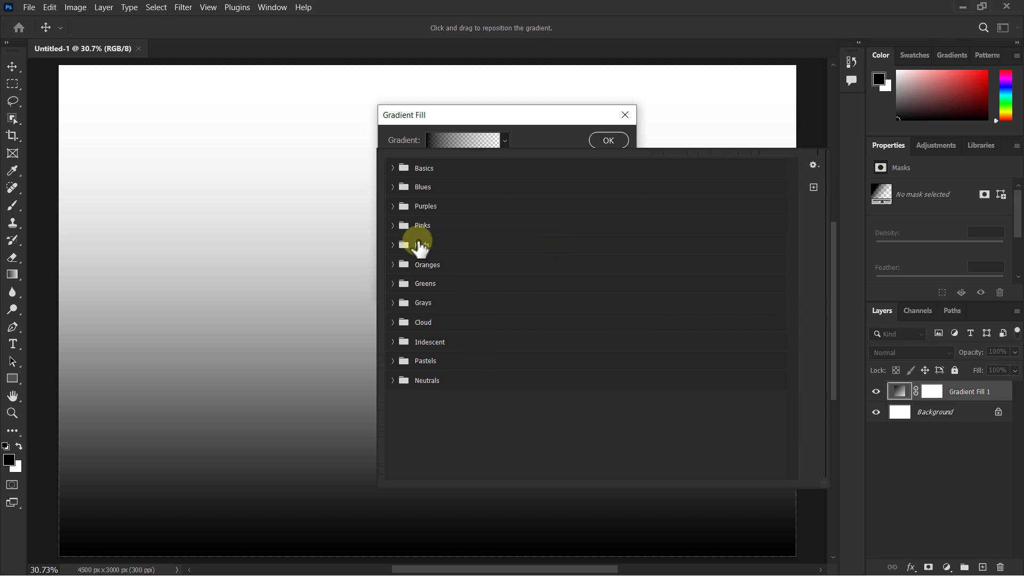
{"action": "left_click", "coordinate": [412, 246]}
{"action": "left_click", "coordinate": [393, 245]}
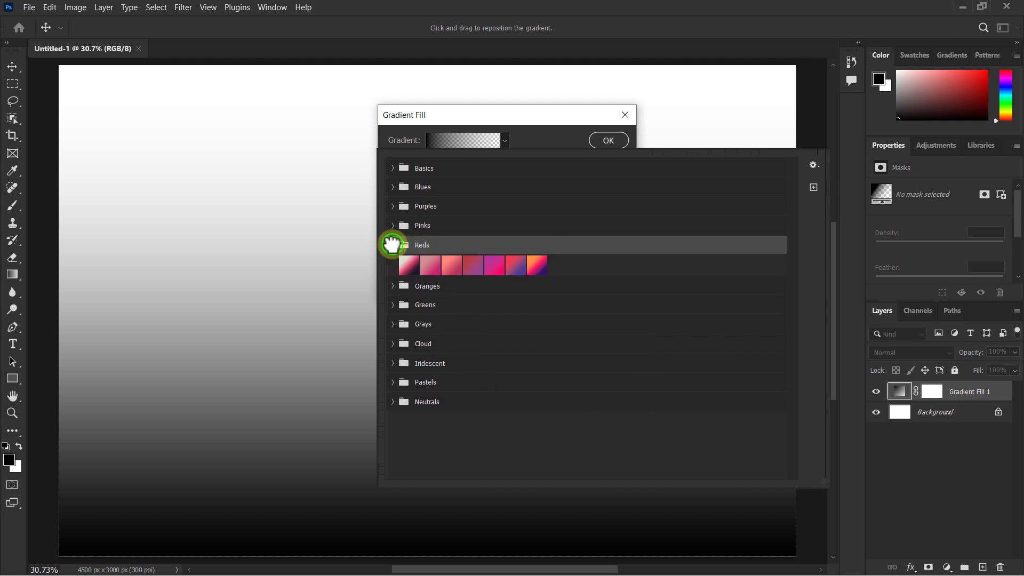
{"action": "left_click", "coordinate": [536, 265]}
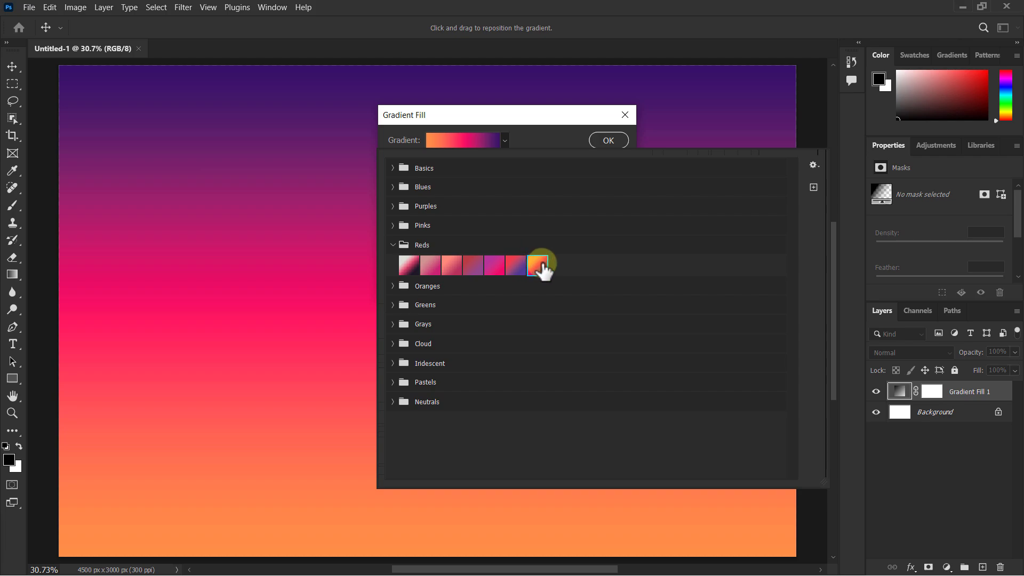
{"action": "left_click", "coordinate": [533, 112]}
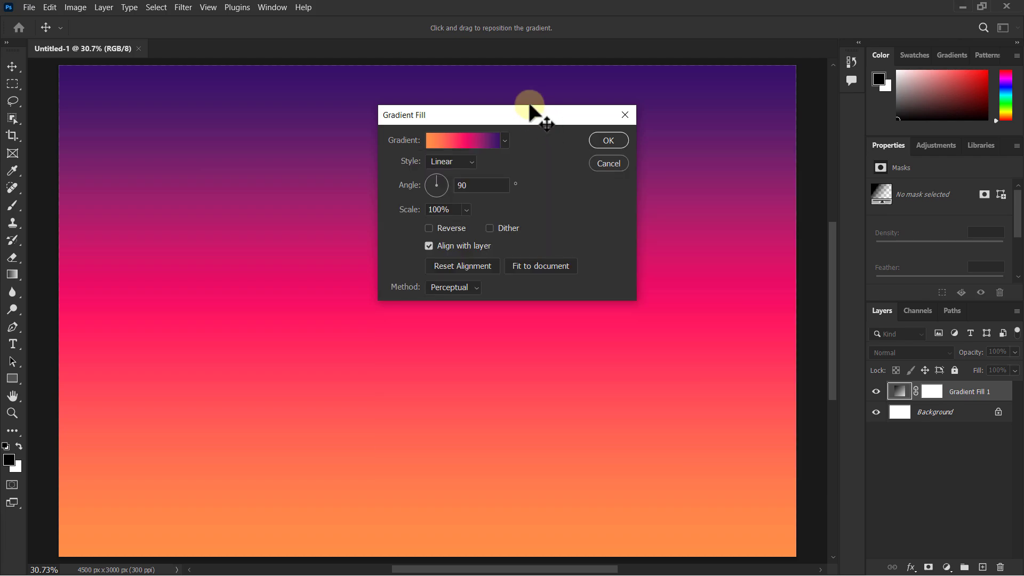
{"action": "left_click", "coordinate": [608, 140]}
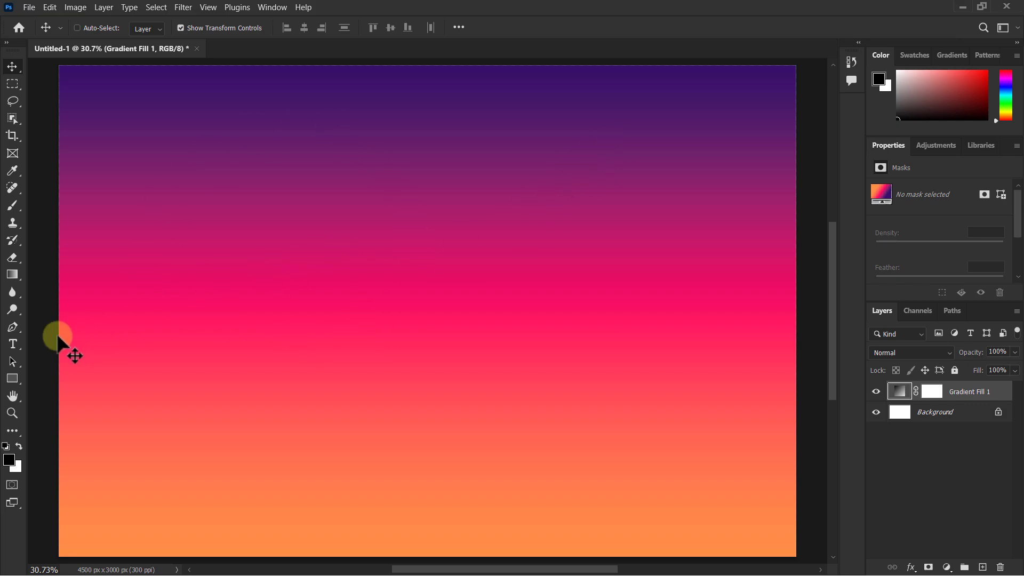
Create a text layer reading "38" in Comic Sans MS Bold on the canvas.
{"action": "left_click", "coordinate": [13, 341]}
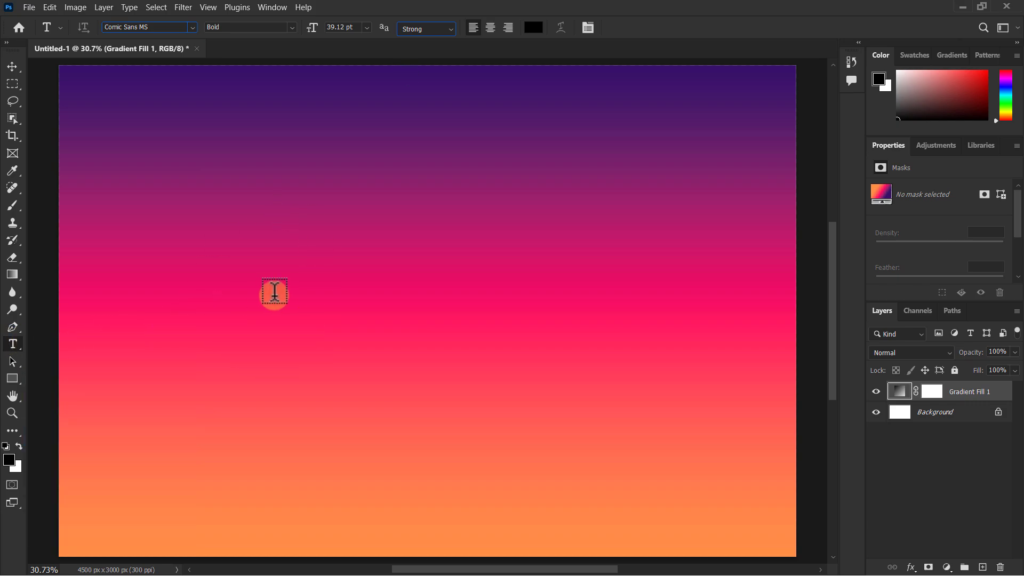
{"action": "left_click", "coordinate": [244, 286]}
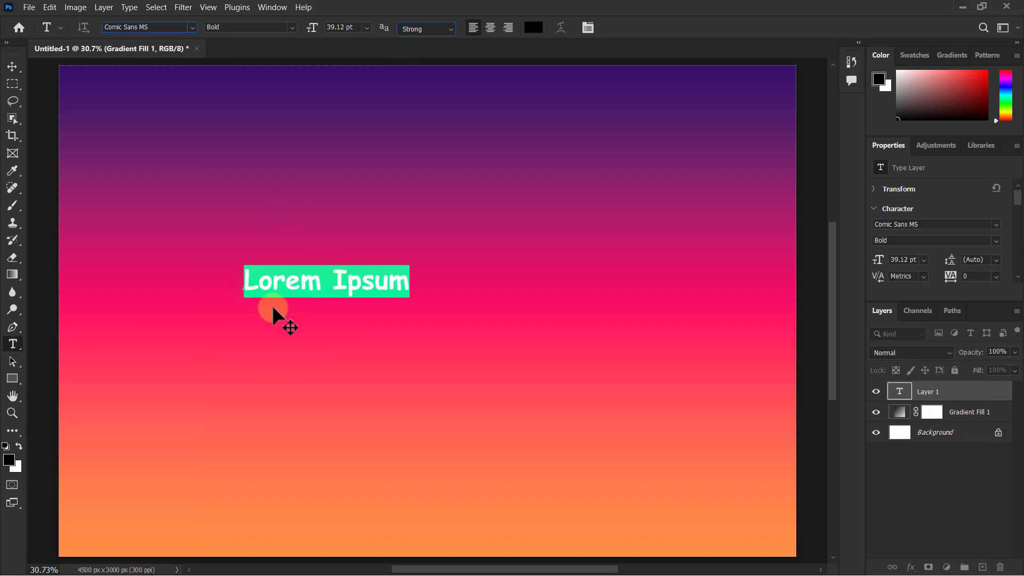
{"action": "type", "text": "38"}
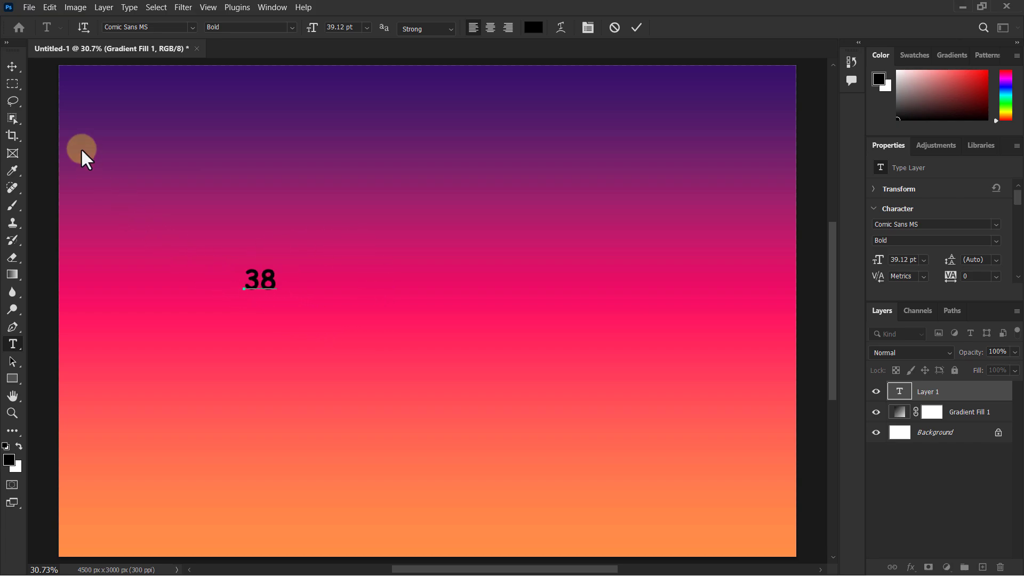
Scale the "38" text up to about 837 pt and position it so the digits fill the canvas.
{"action": "left_click", "coordinate": [12, 65]}
{"action": "key", "text": "ctrl+t"}
{"action": "left_click_drag", "start_coordinate": [276, 266], "coordinate": [480, 69]}
{"action": "left_click_drag", "start_coordinate": [401, 306], "coordinate": [461, 390]}
{"action": "left_click_drag", "start_coordinate": [541, 153], "coordinate": [597, 102]}
{"action": "left_click_drag", "start_coordinate": [461, 368], "coordinate": [512, 342]}
{"action": "left_click_drag", "start_coordinate": [646, 72], "coordinate": [717, 39]}
{"action": "left_click_drag", "start_coordinate": [560, 251], "coordinate": [545, 327]}
{"action": "left_click_drag", "start_coordinate": [393, 73], "coordinate": [396, 52]}
{"action": "scroll", "coordinate": [444, 167], "scroll_direction": "down", "scroll_amount": 4}
{"action": "left_click_drag", "start_coordinate": [516, 256], "coordinate": [523, 264]}
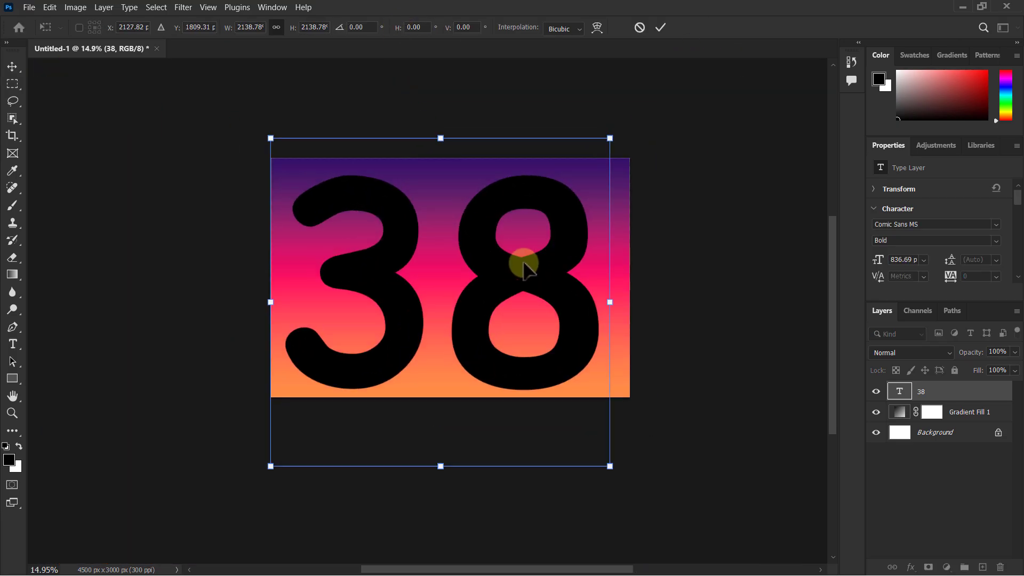
{"action": "key", "text": "Return"}
{"action": "key", "text": "ctrl+0"}
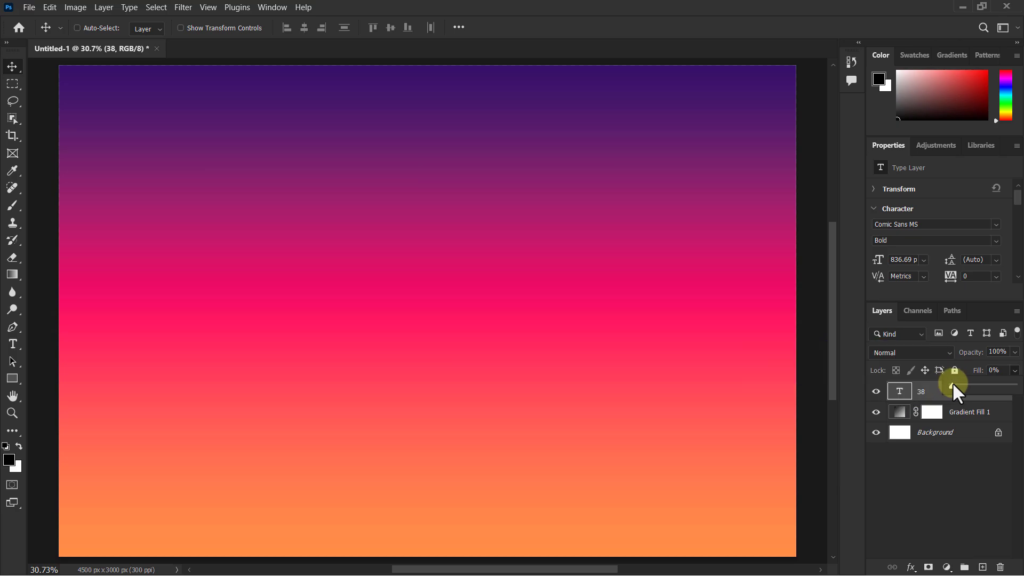
Duplicate the 38 text layer under the name "38 - 2".
{"action": "left_click", "coordinate": [926, 391]}
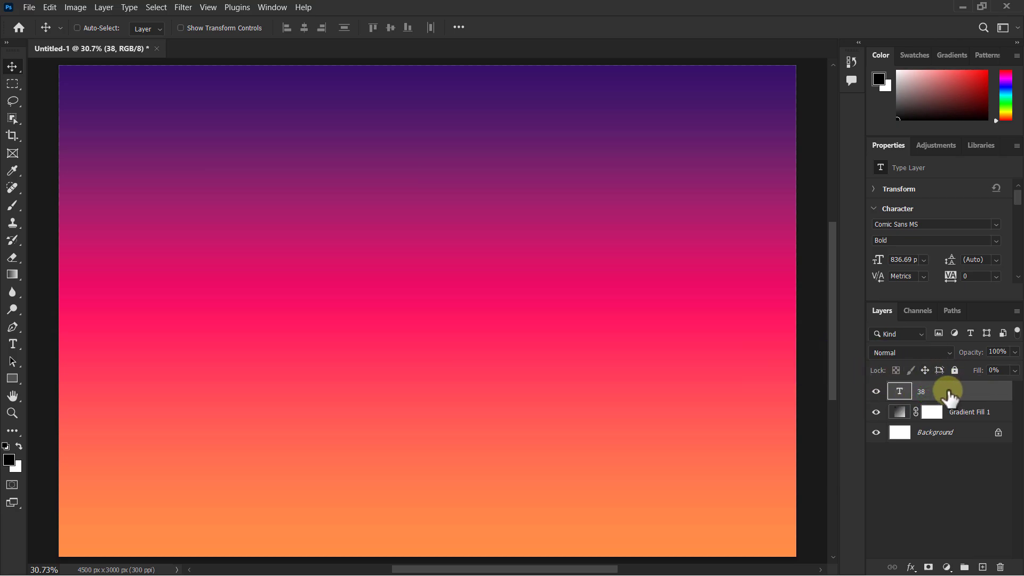
{"action": "right_click", "coordinate": [948, 393]}
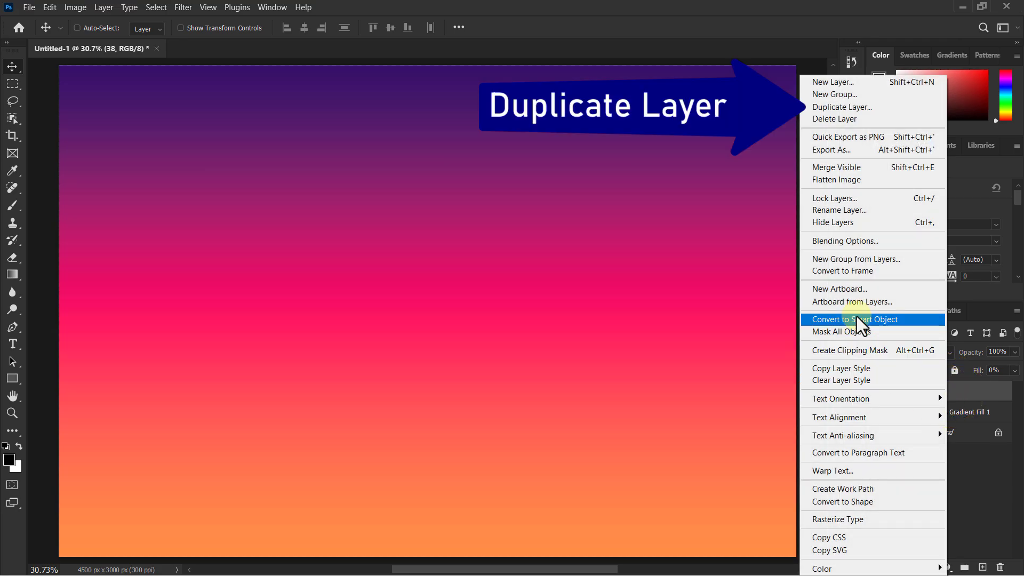
{"action": "left_click", "coordinate": [847, 108]}
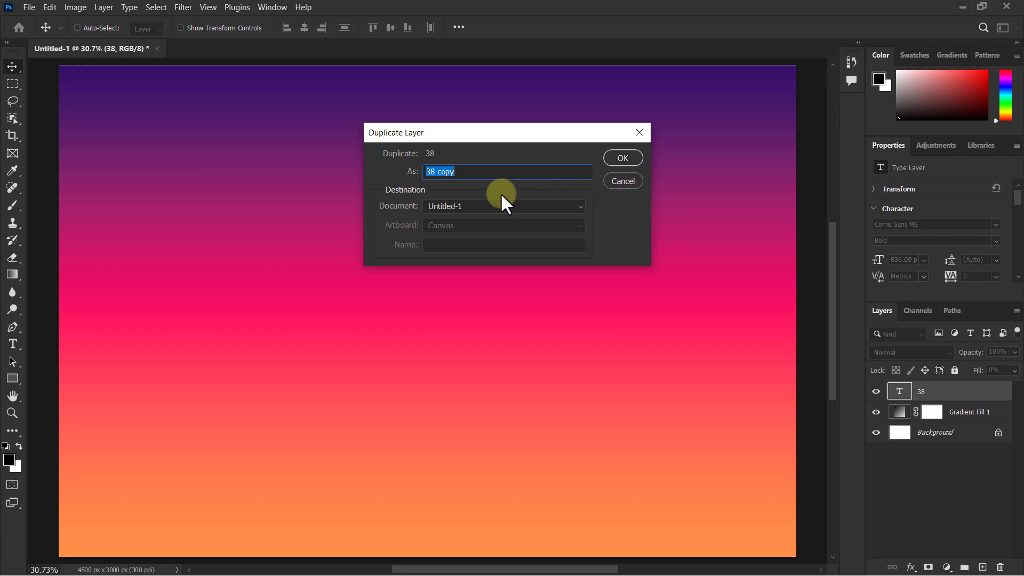
{"action": "left_click_drag", "start_coordinate": [437, 172], "coordinate": [474, 173]}
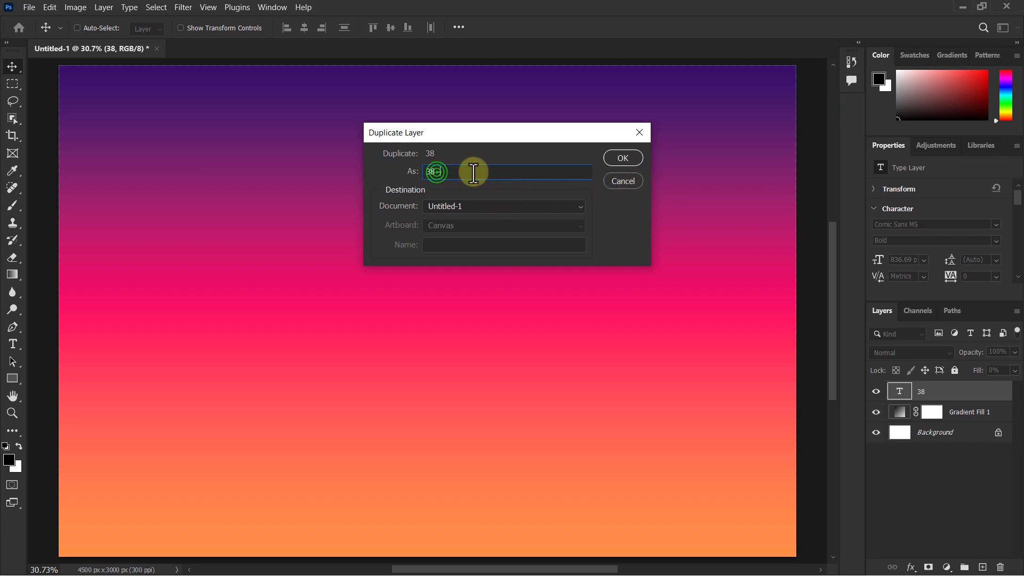
{"action": "left_click", "coordinate": [622, 159]}
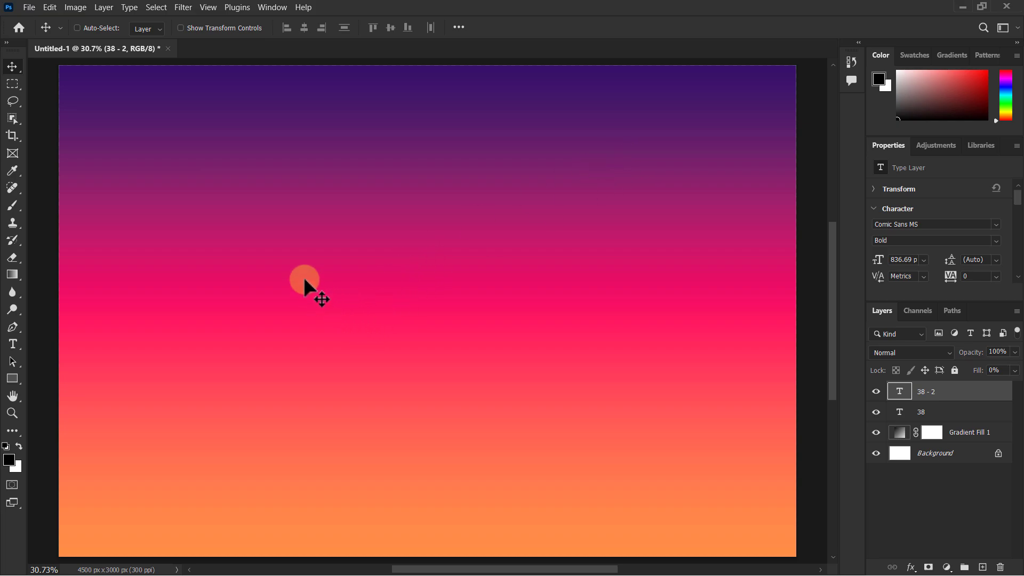
Open the blending options of the "38 - 2" layer and enable the Bevel & Emboss effect.
{"action": "left_click", "coordinate": [968, 391]}
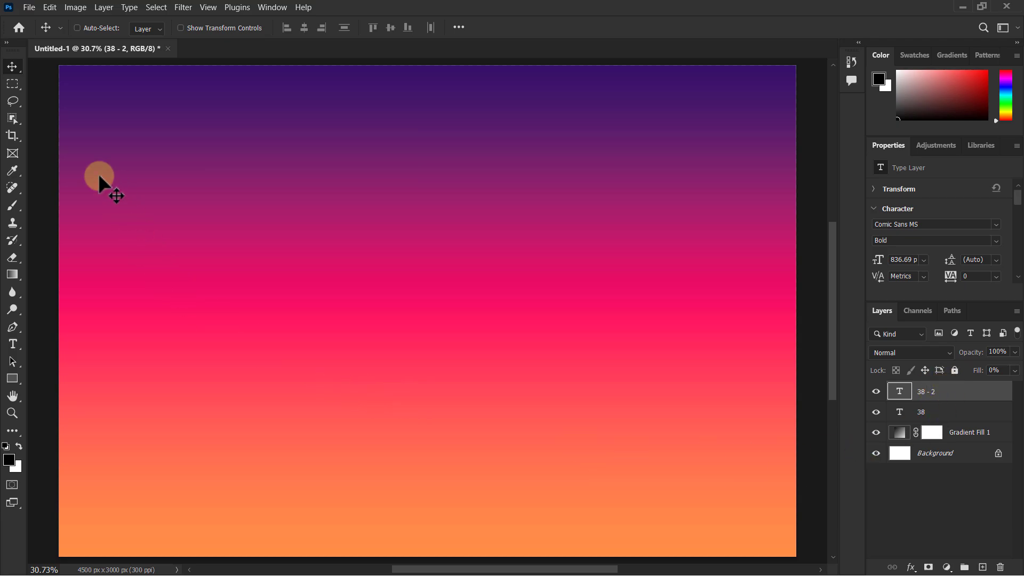
{"action": "left_click", "coordinate": [102, 8]}
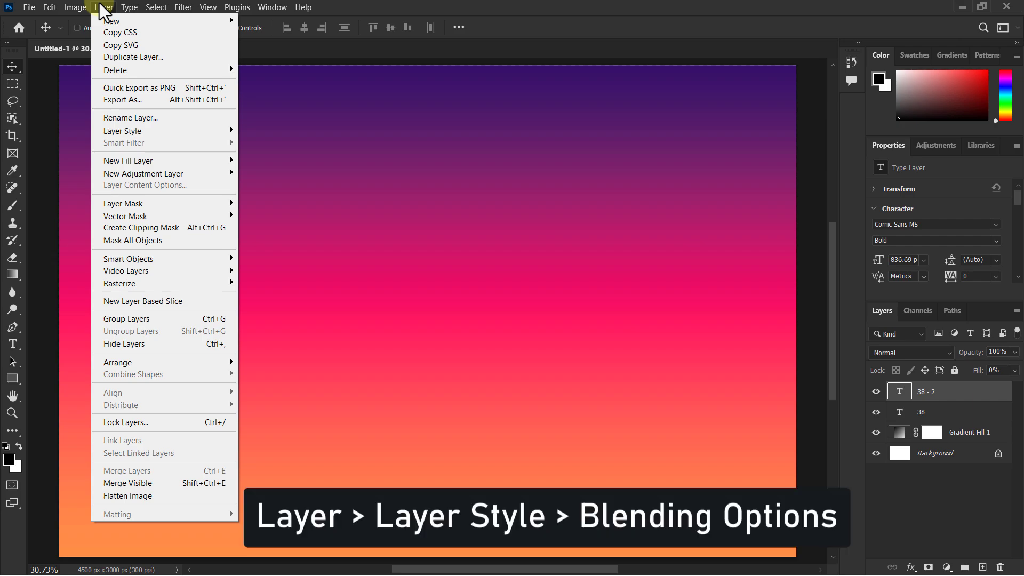
{"action": "left_click", "coordinate": [110, 131]}
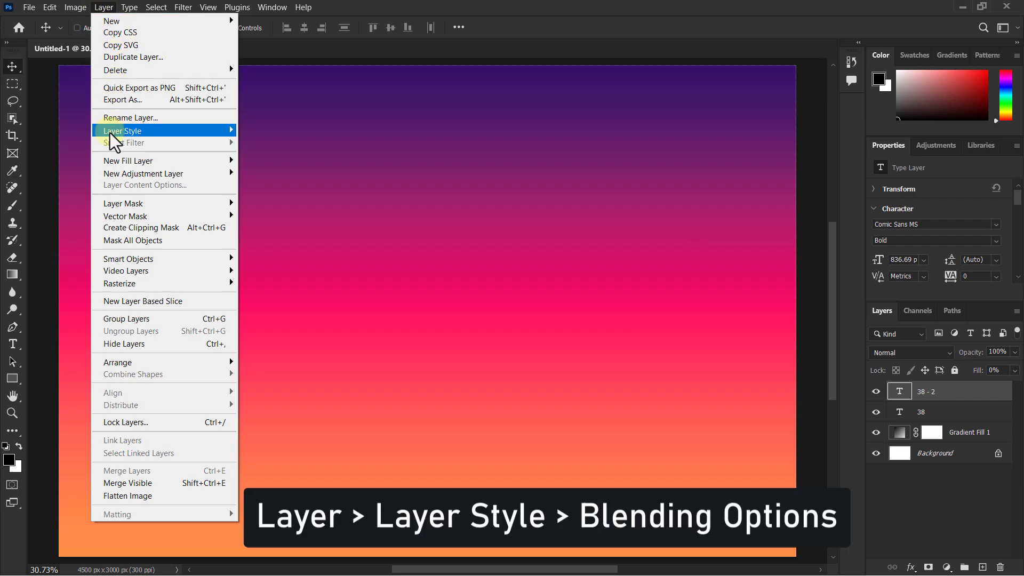
{"action": "left_click", "coordinate": [110, 132]}
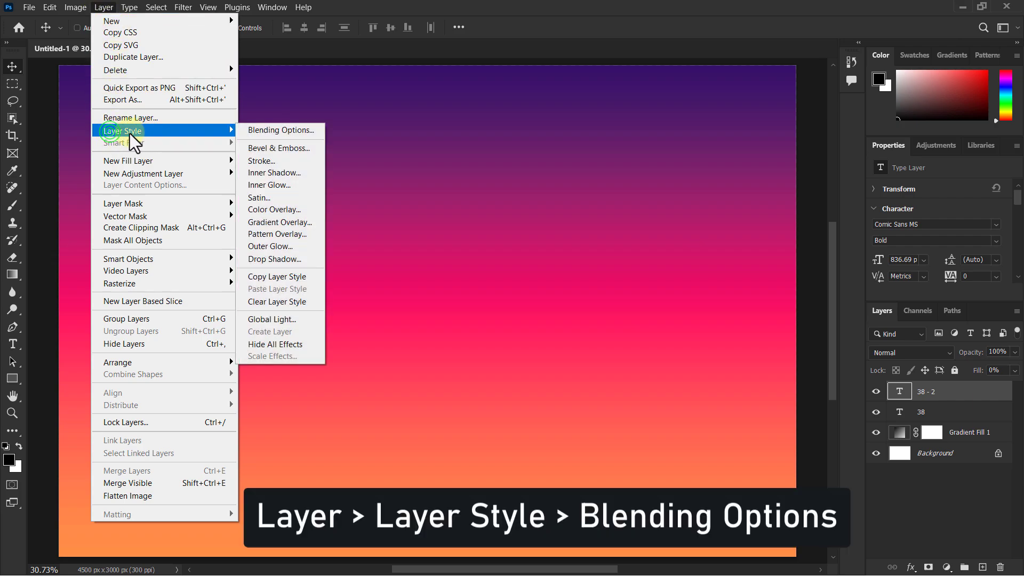
{"action": "left_click", "coordinate": [276, 132]}
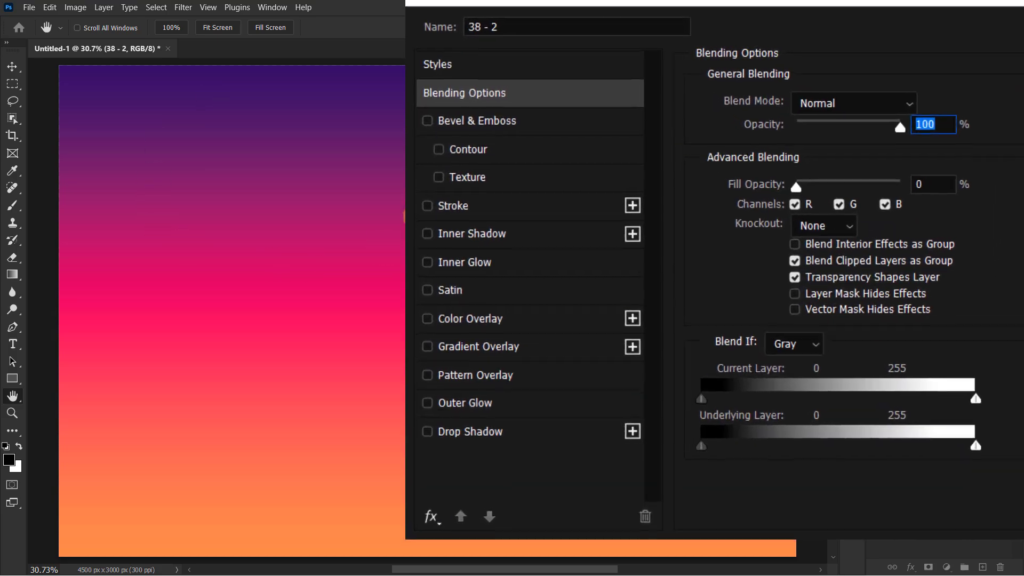
{"action": "left_click", "coordinate": [457, 128]}
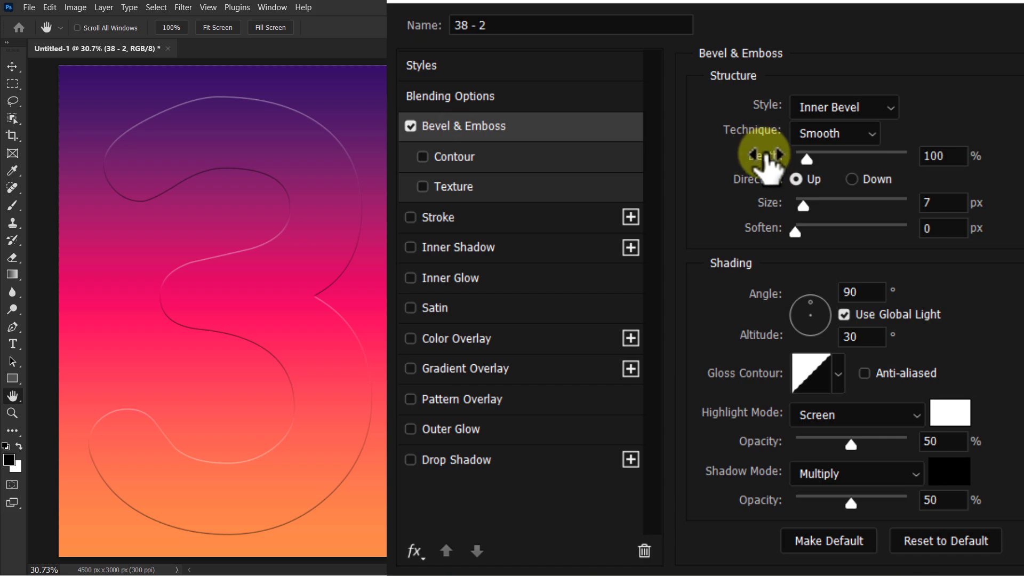
Set the bevel's depth to 30%, size to 240 px and soften to 15 px.
{"action": "double_click", "coordinate": [954, 155]}
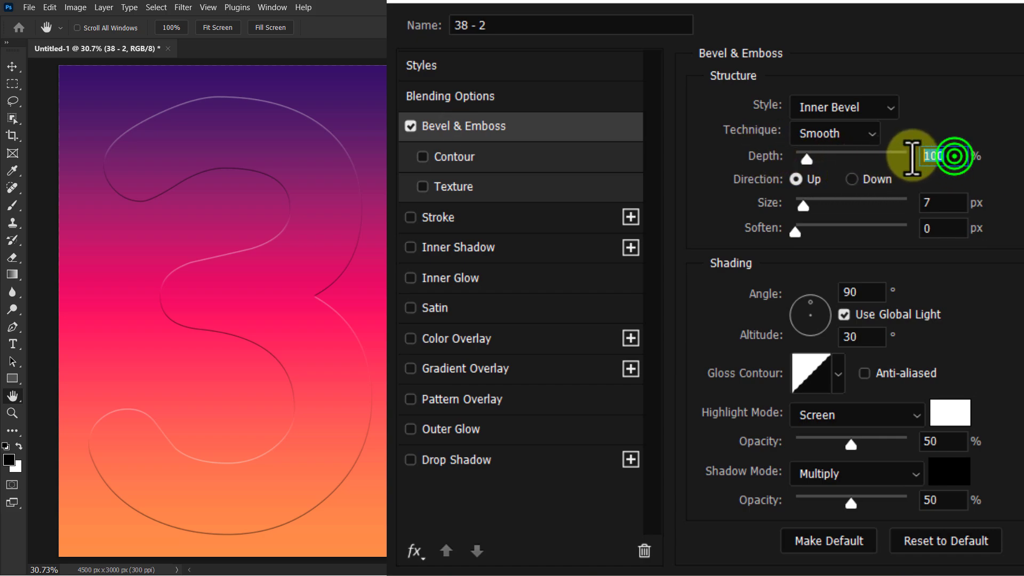
{"action": "type", "text": "30"}
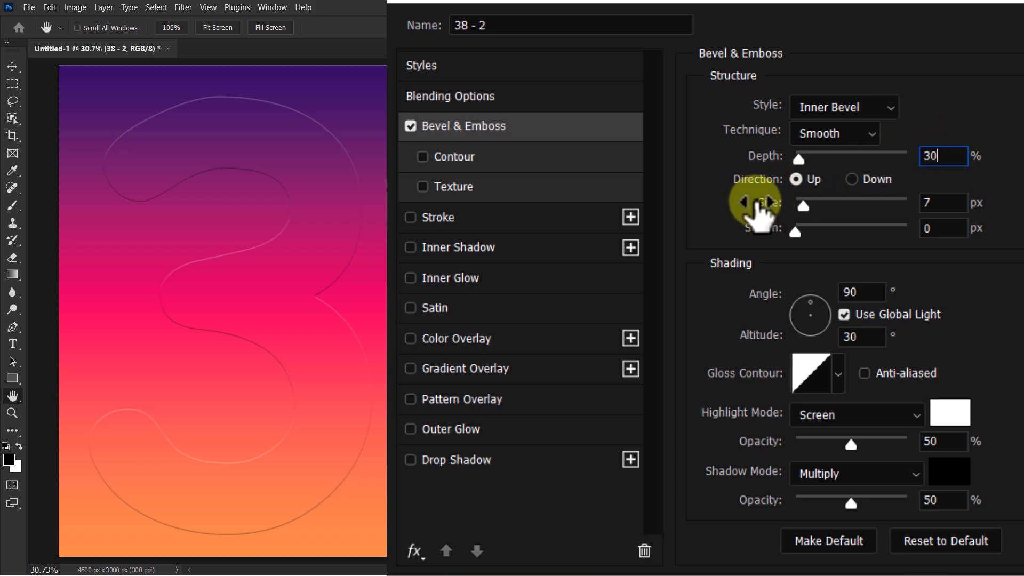
{"action": "left_click", "coordinate": [766, 202]}
{"action": "left_click_drag", "start_coordinate": [802, 206], "coordinate": [903, 202]}
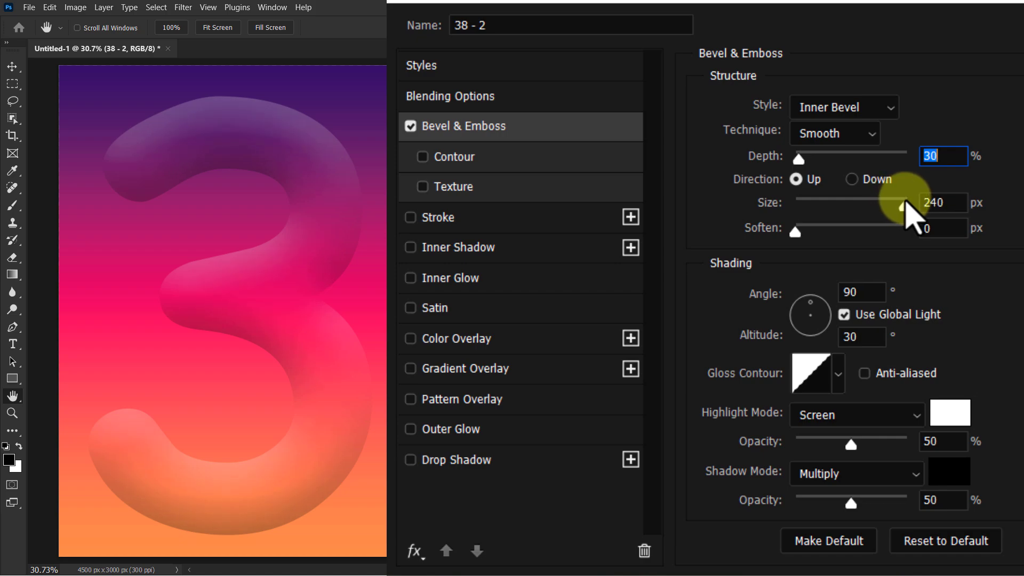
{"action": "left_click_drag", "start_coordinate": [905, 203], "coordinate": [904, 203]}
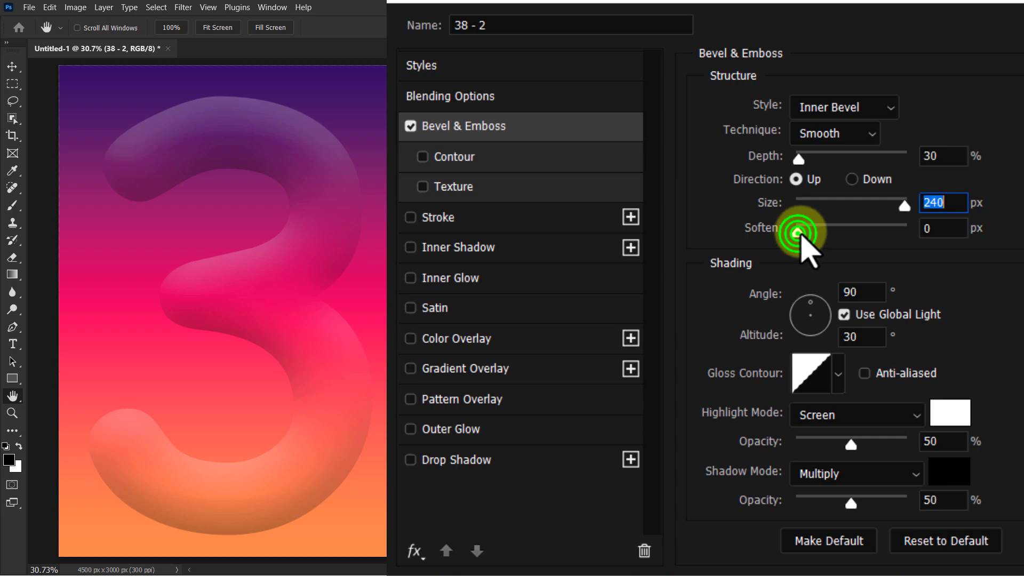
{"action": "left_click_drag", "start_coordinate": [797, 233], "coordinate": [901, 234]}
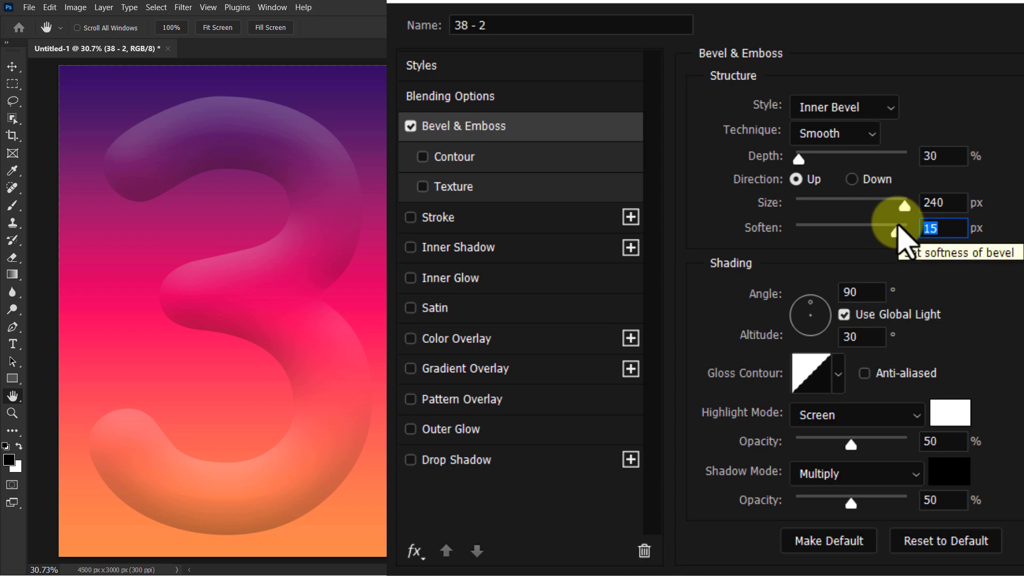
Apply the double-peaked gloss contour preset to the bevel and set its highlight mode to Normal.
{"action": "left_click", "coordinate": [723, 374]}
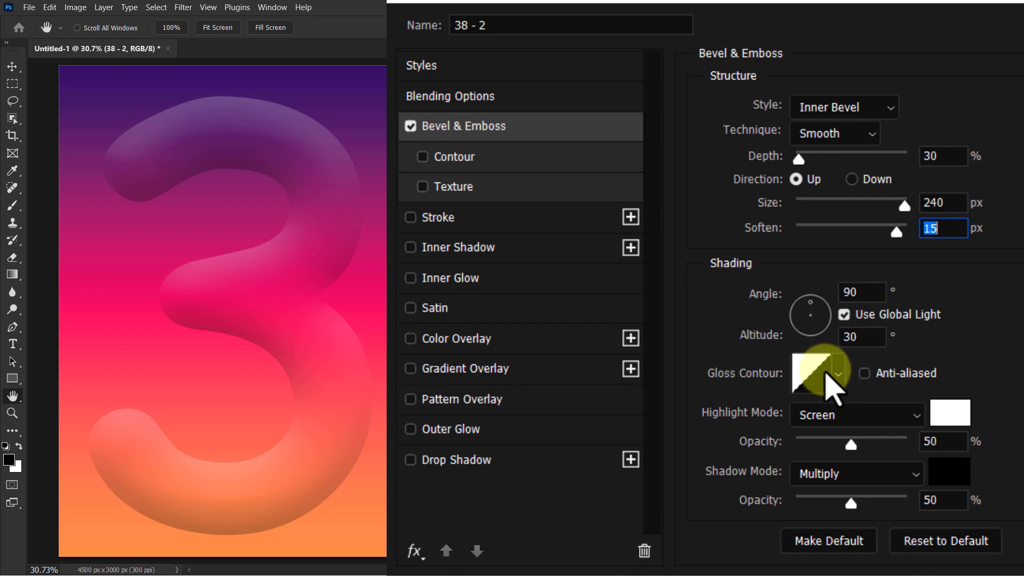
{"action": "left_click", "coordinate": [841, 370]}
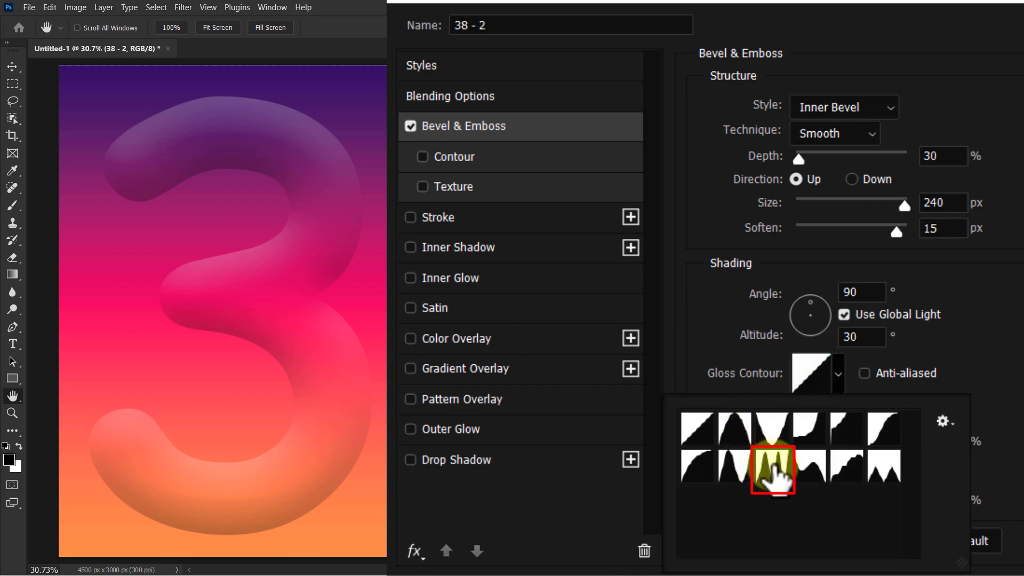
{"action": "left_click", "coordinate": [773, 469]}
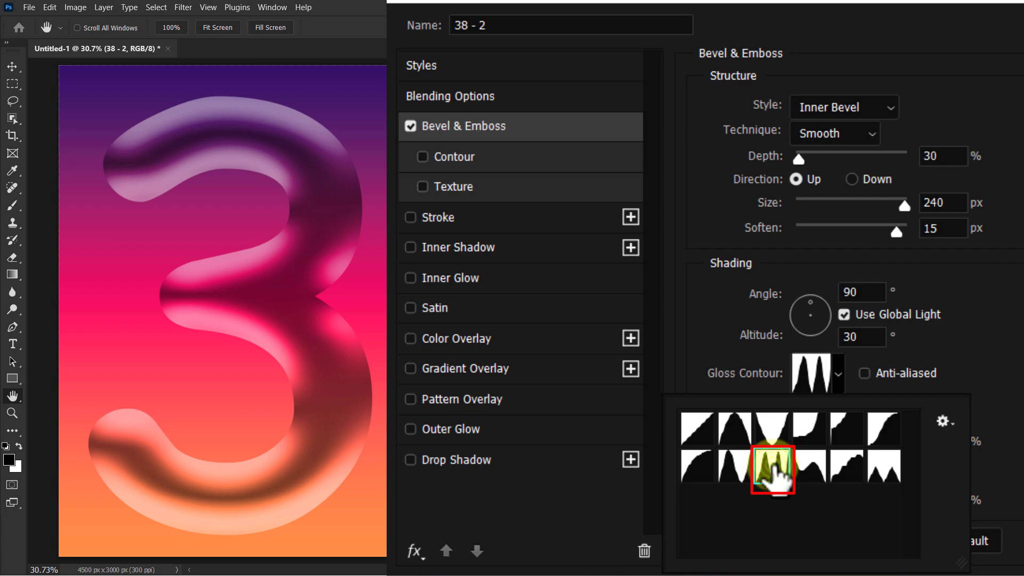
{"action": "left_click", "coordinate": [700, 344]}
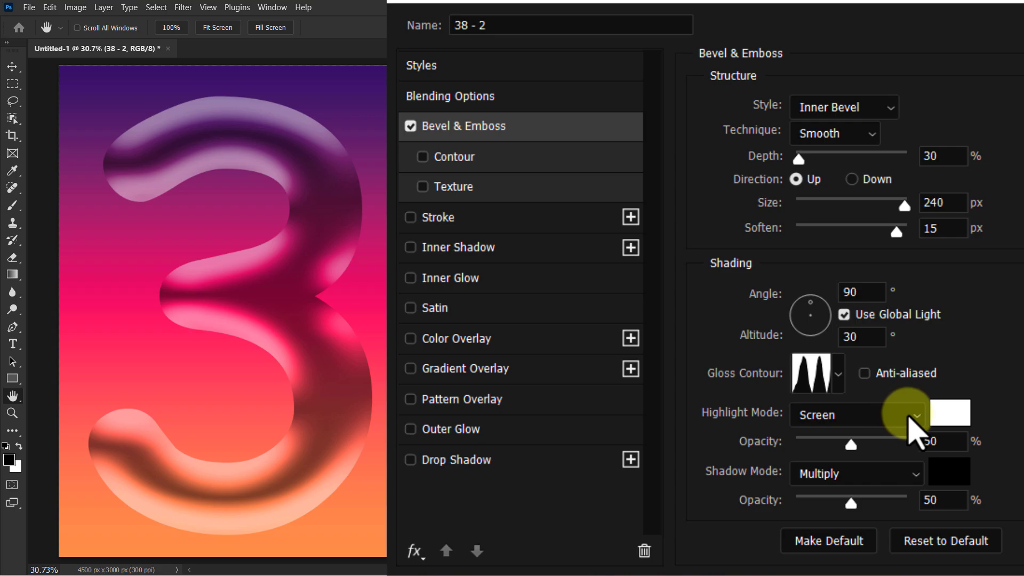
{"action": "left_click", "coordinate": [913, 416]}
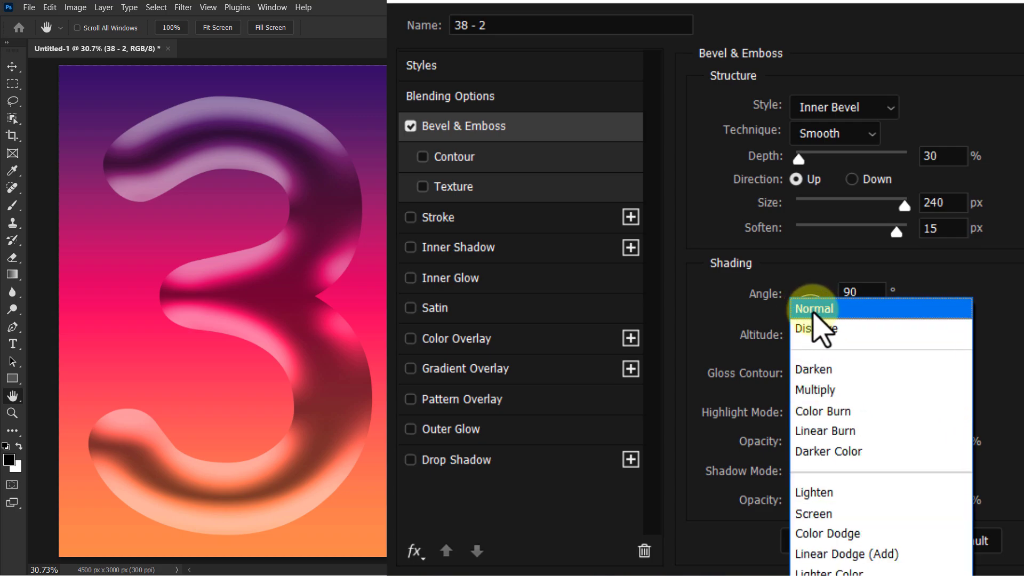
{"action": "left_click", "coordinate": [813, 311]}
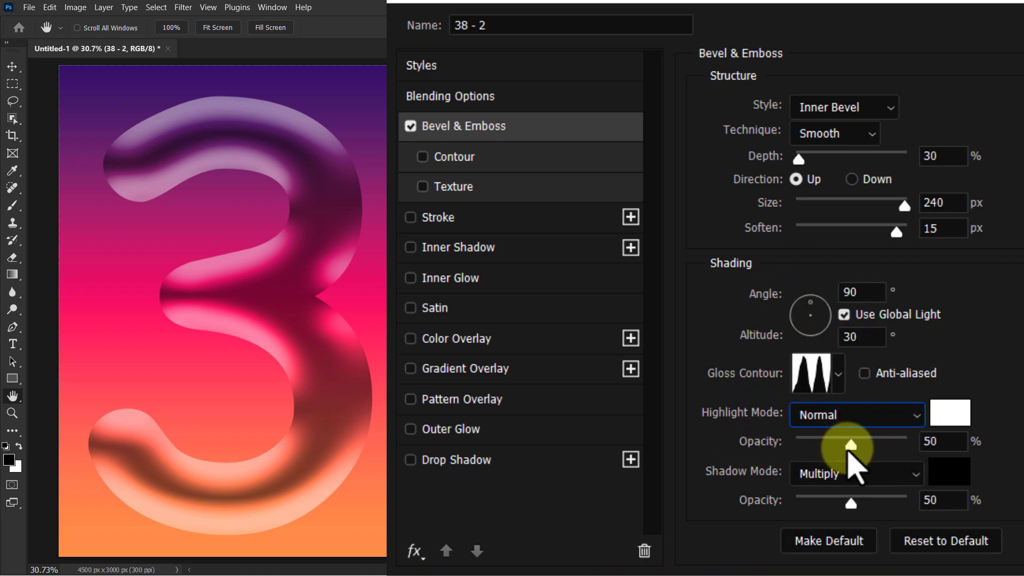
Set the bevel's highlight opacity to 100% and its shadow opacity to 10%.
{"action": "left_click", "coordinate": [853, 444]}
{"action": "left_click_drag", "start_coordinate": [853, 445], "coordinate": [937, 447]}
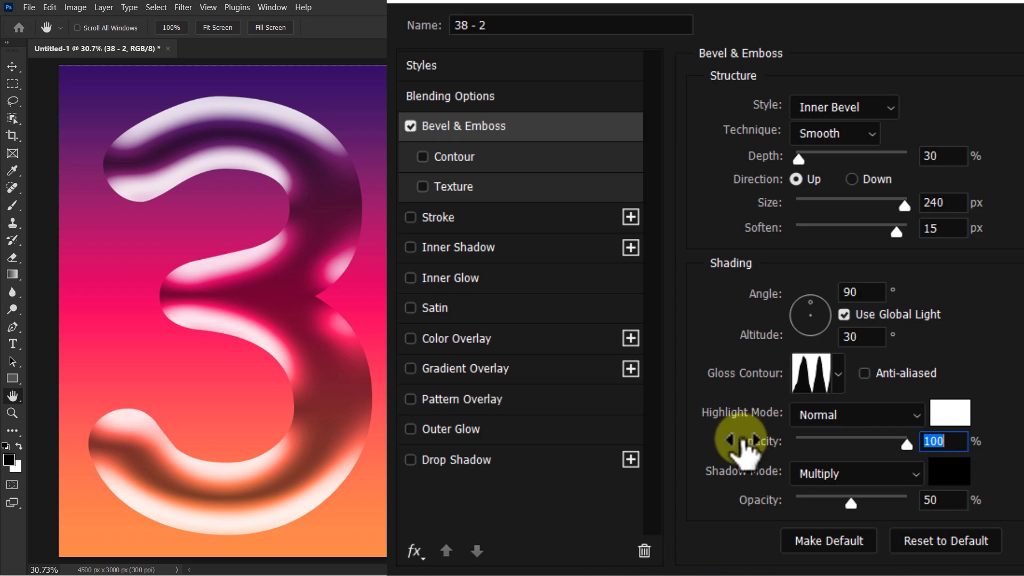
{"action": "left_click", "coordinate": [728, 469]}
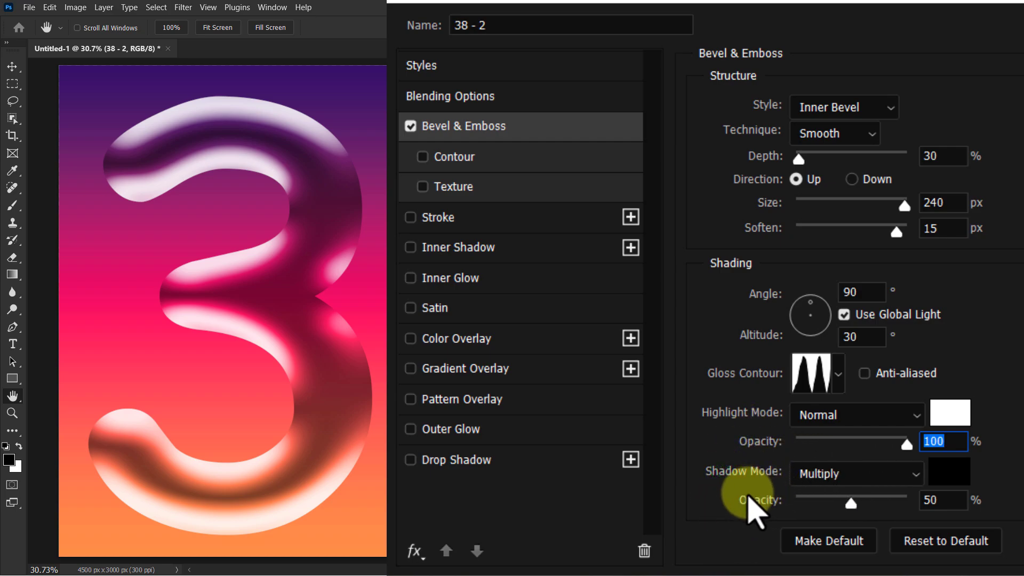
{"action": "left_click", "coordinate": [853, 504]}
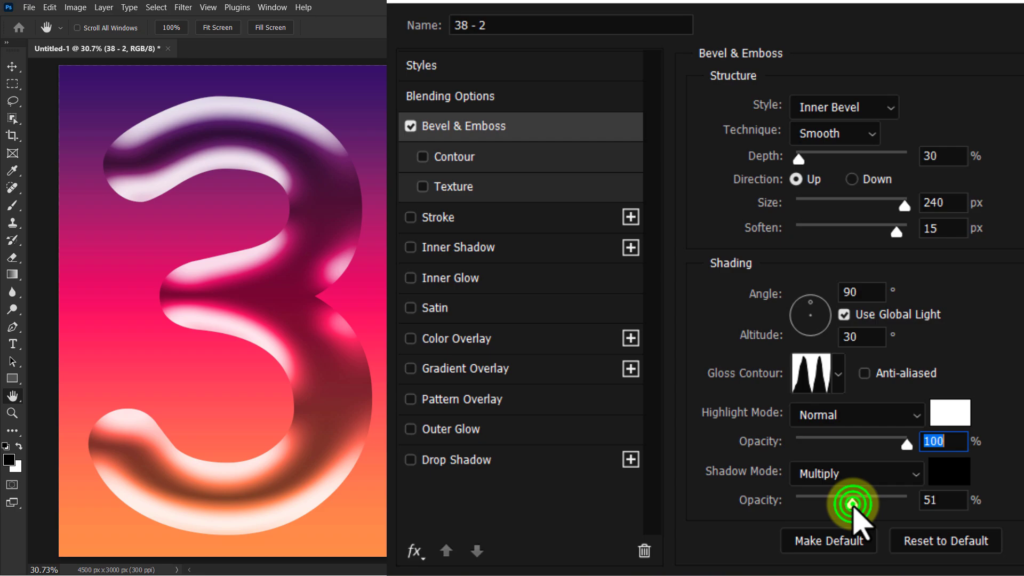
{"action": "left_click_drag", "start_coordinate": [852, 503], "coordinate": [806, 503]}
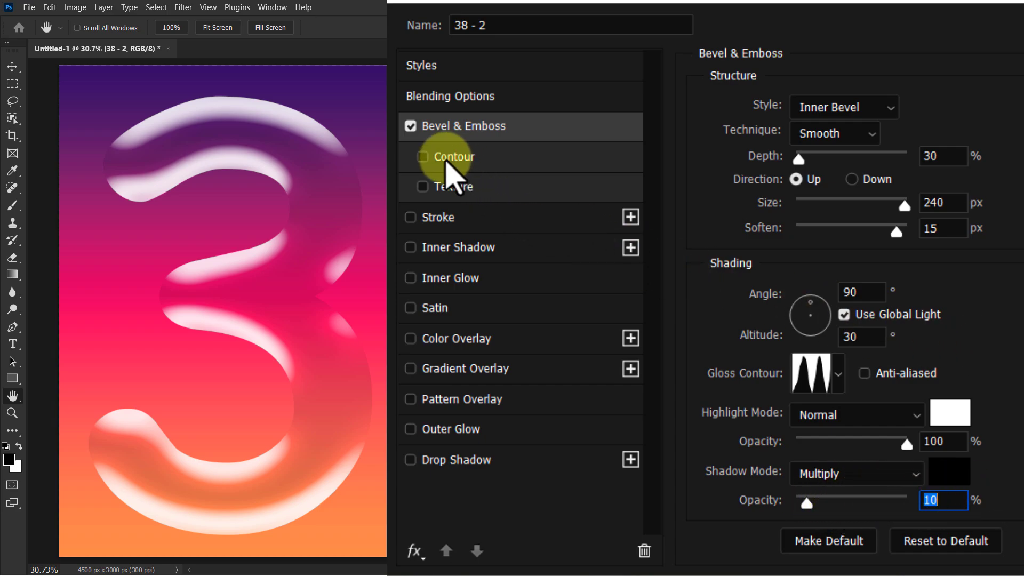
Enable the bevel's Contour with the same multi-peaked preset as the gloss contour and apply the layer style.
{"action": "left_click", "coordinate": [422, 157]}
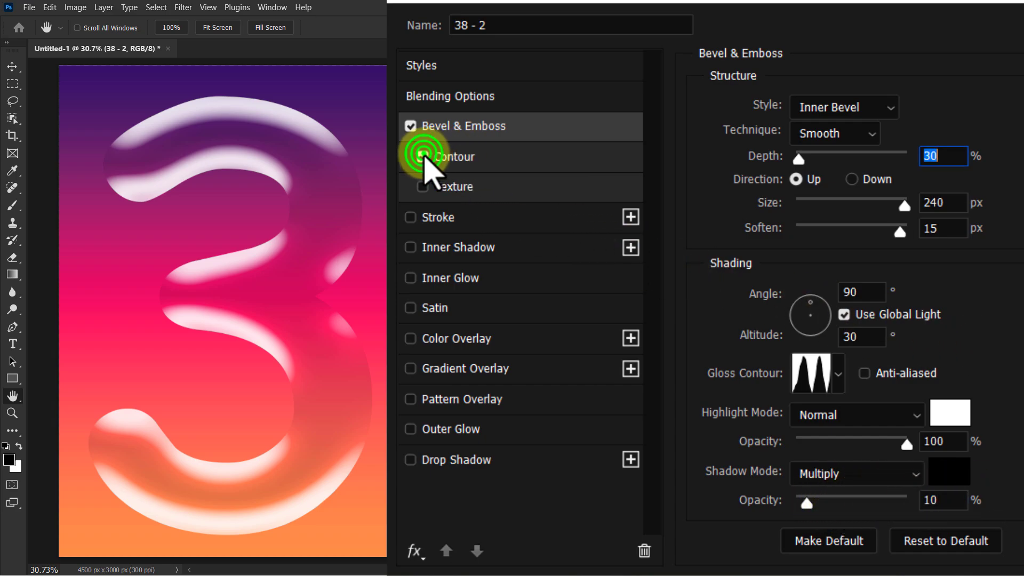
{"action": "left_click", "coordinate": [461, 157]}
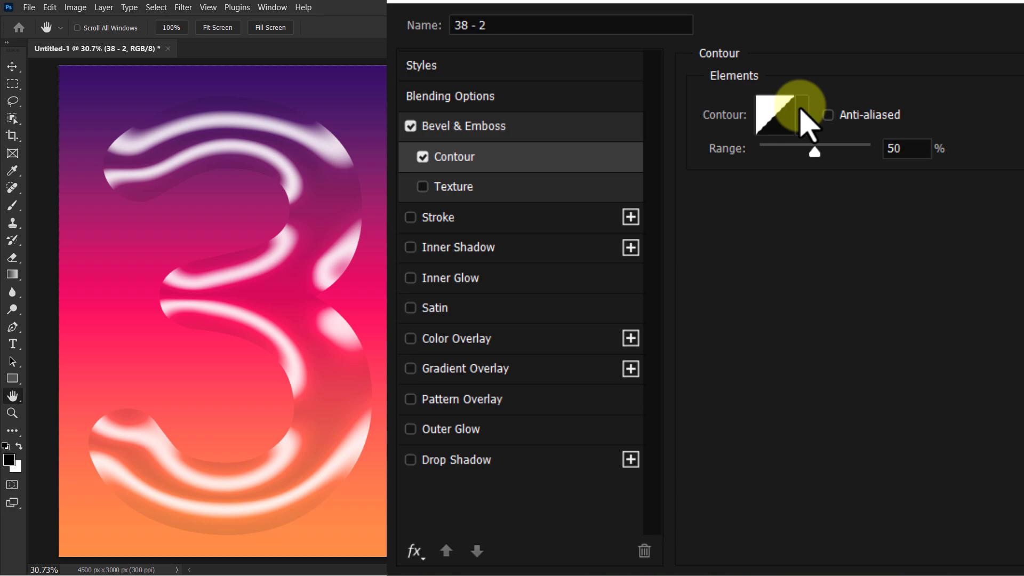
{"action": "left_click", "coordinate": [801, 114]}
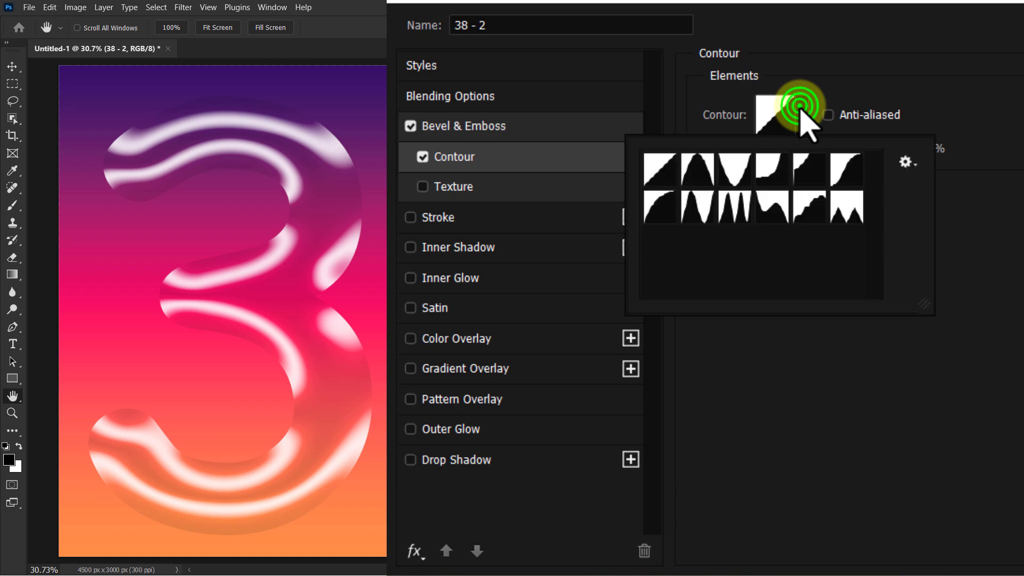
{"action": "left_click", "coordinate": [736, 207]}
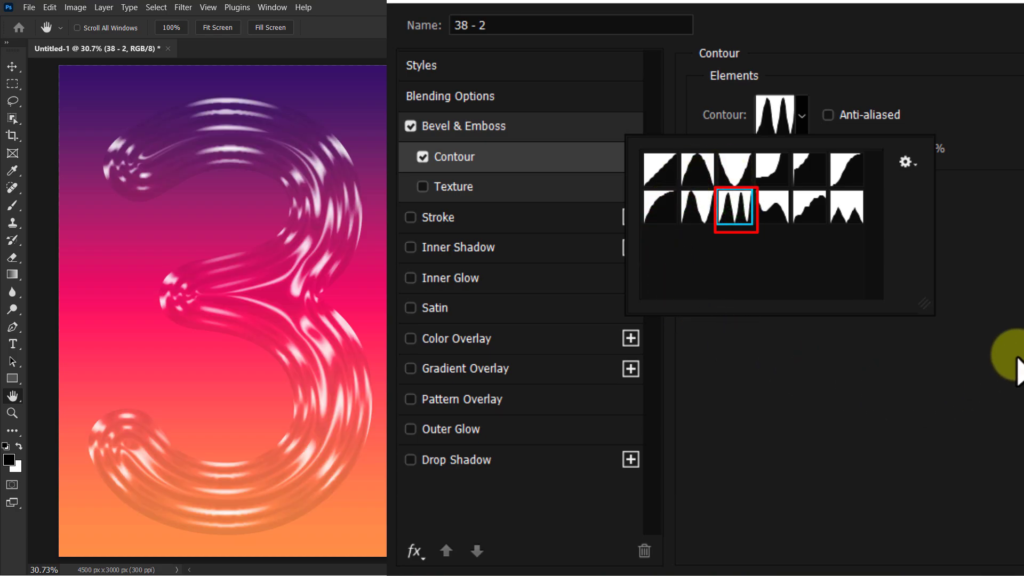
{"action": "left_click", "coordinate": [1014, 341]}
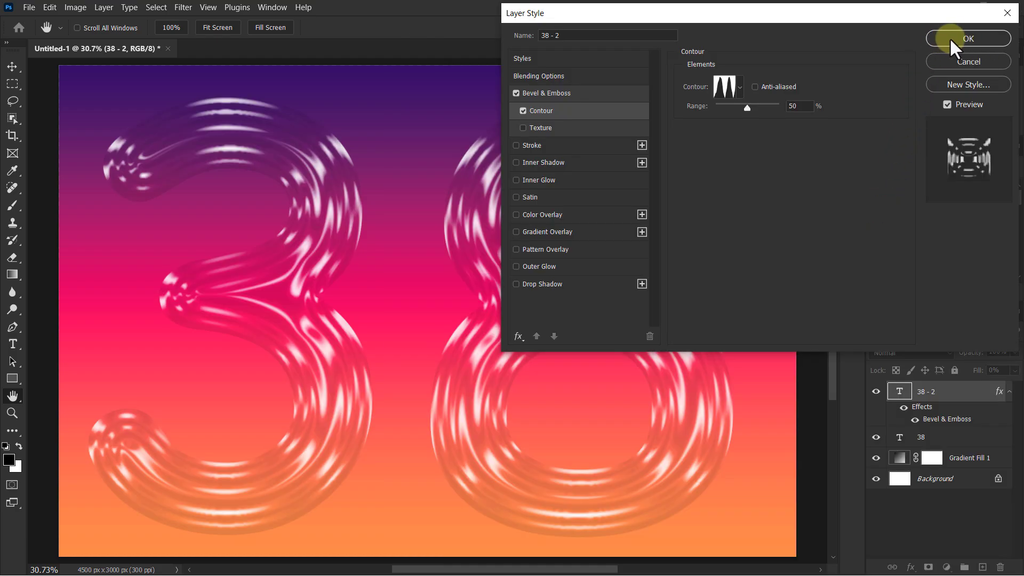
{"action": "left_click", "coordinate": [957, 37]}
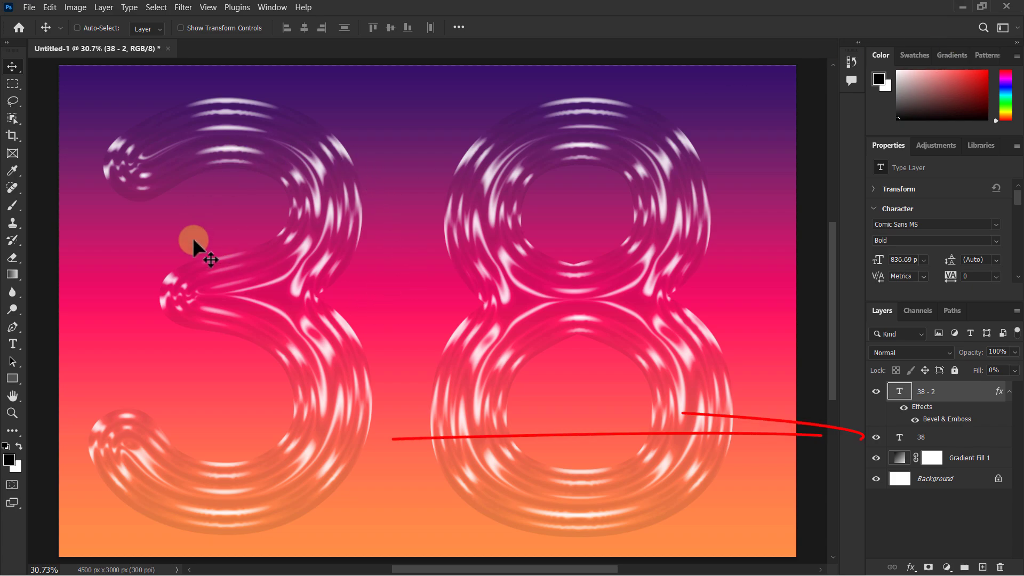
Open the blending options of the original 38 text layer and enable the Bevel & Emboss effect.
{"action": "left_click", "coordinate": [946, 439]}
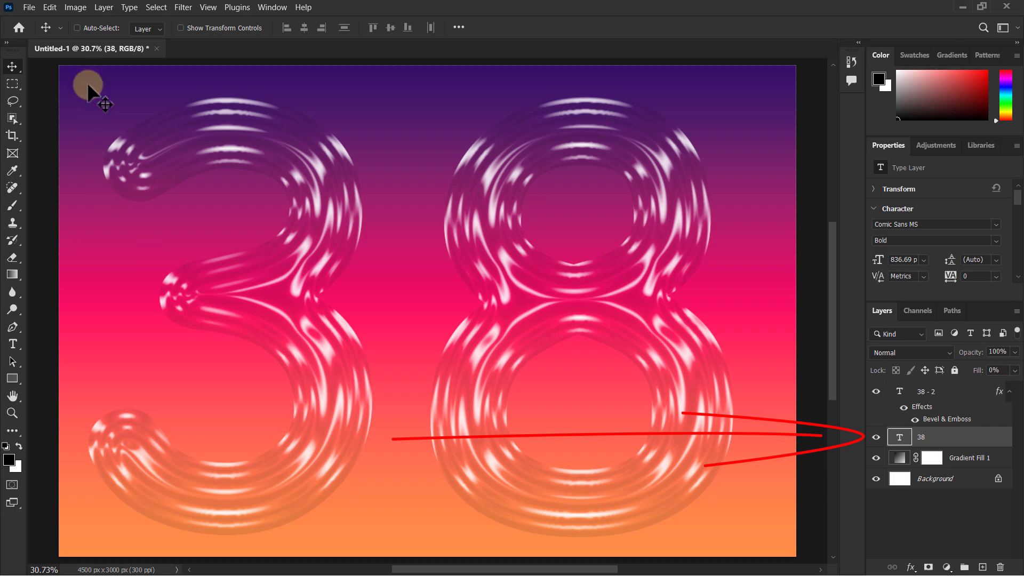
{"action": "left_click", "coordinate": [102, 8]}
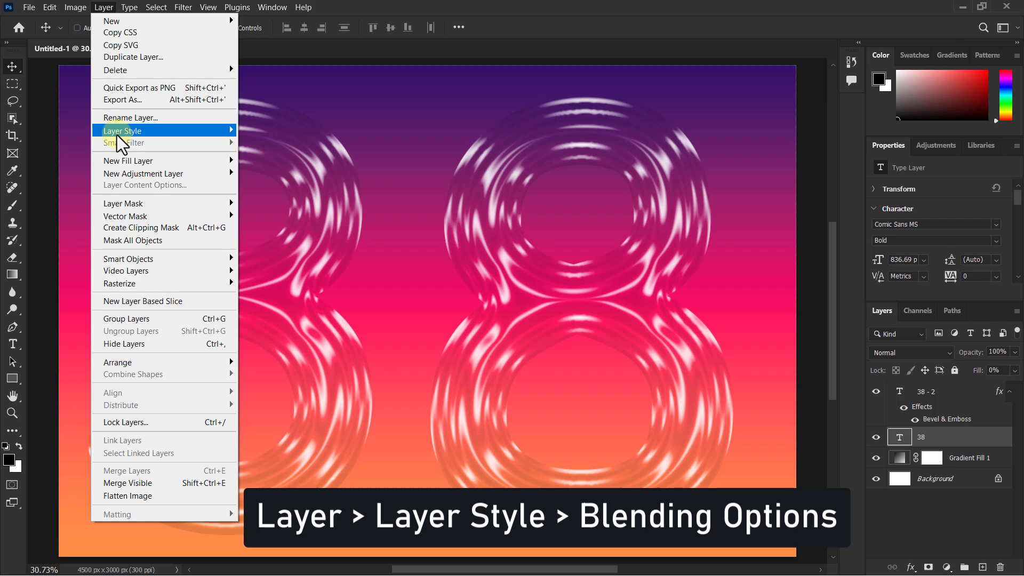
{"action": "mouse_move", "coordinate": [117, 134]}
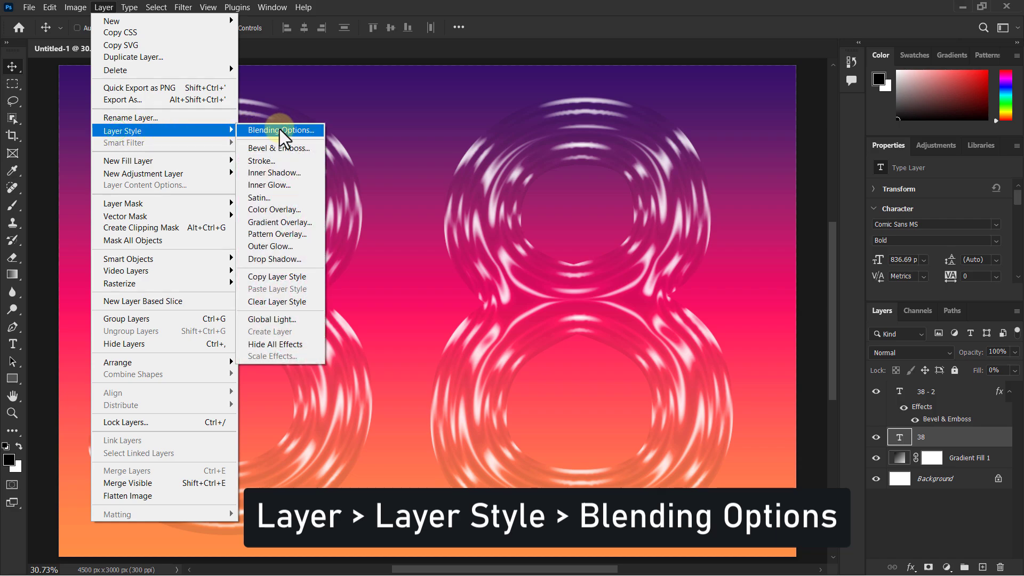
{"action": "left_click", "coordinate": [279, 129]}
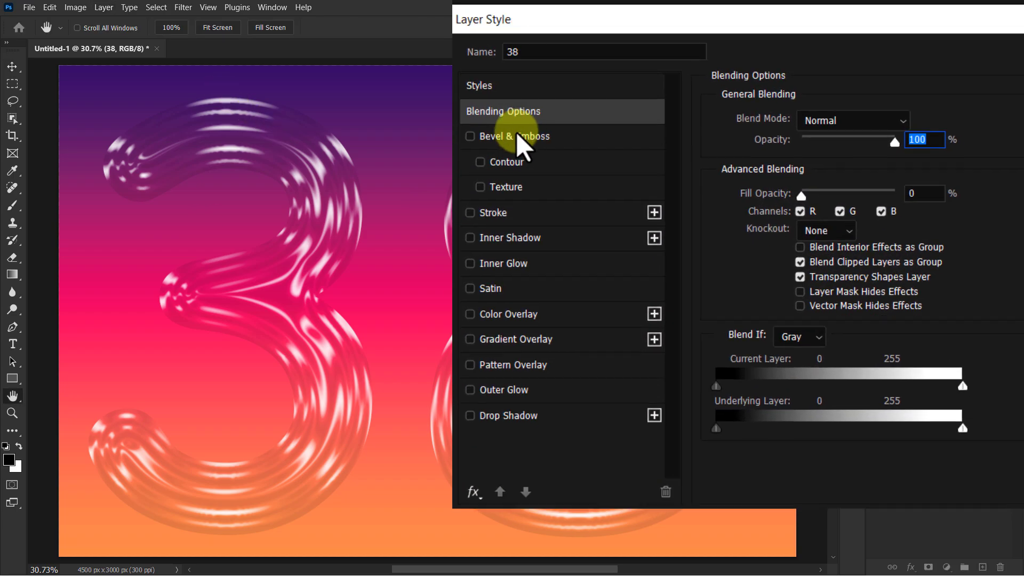
{"action": "left_click", "coordinate": [503, 156]}
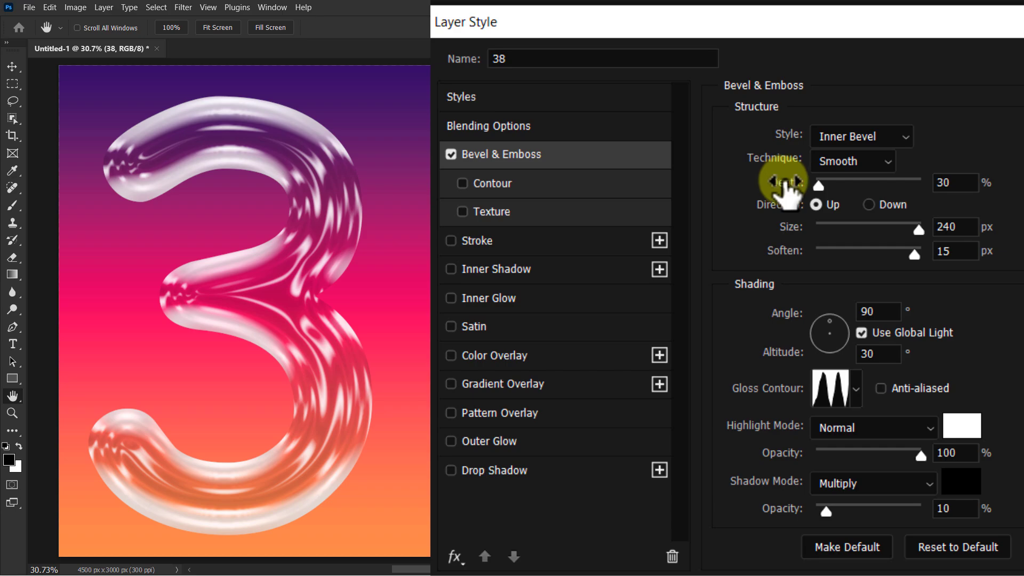
Set the bevel's depth to 168%, size to 21 px and soften to 5 px, and enable its Contour with a 71% range.
{"action": "mouse_move", "coordinate": [818, 184]}
{"action": "left_mouse_down"}
{"action": "mouse_move", "coordinate": [866, 184]}
{"action": "mouse_move", "coordinate": [832, 184]}
{"action": "left_mouse_up"}
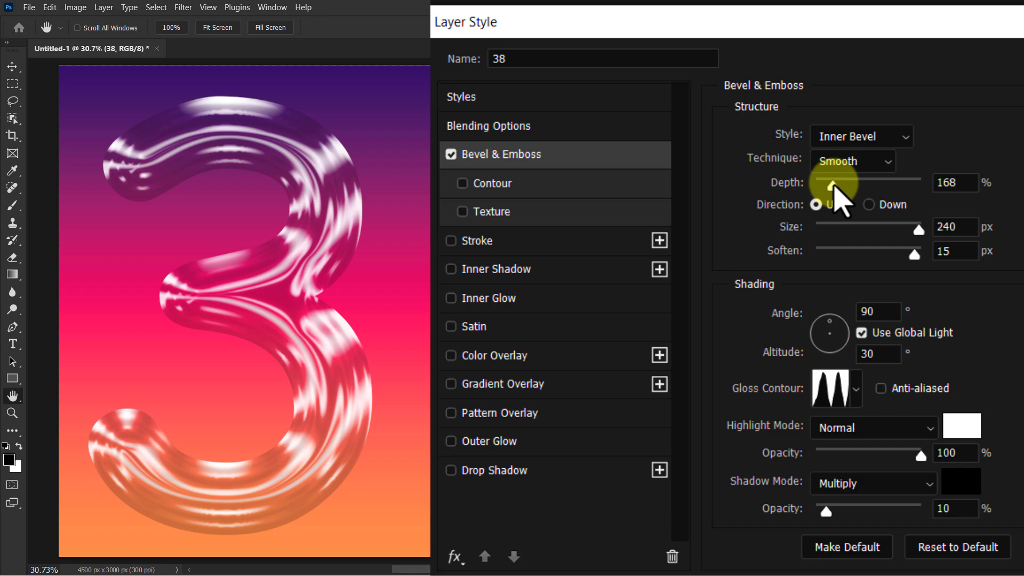
{"action": "left_click_drag", "start_coordinate": [835, 185], "coordinate": [835, 184]}
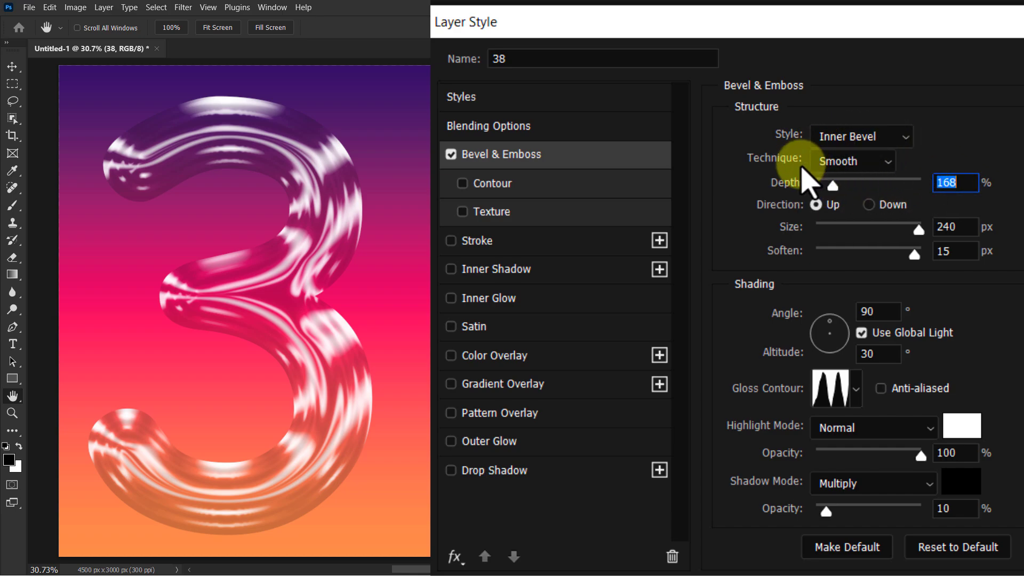
{"action": "left_click_drag", "start_coordinate": [918, 228], "coordinate": [829, 230]}
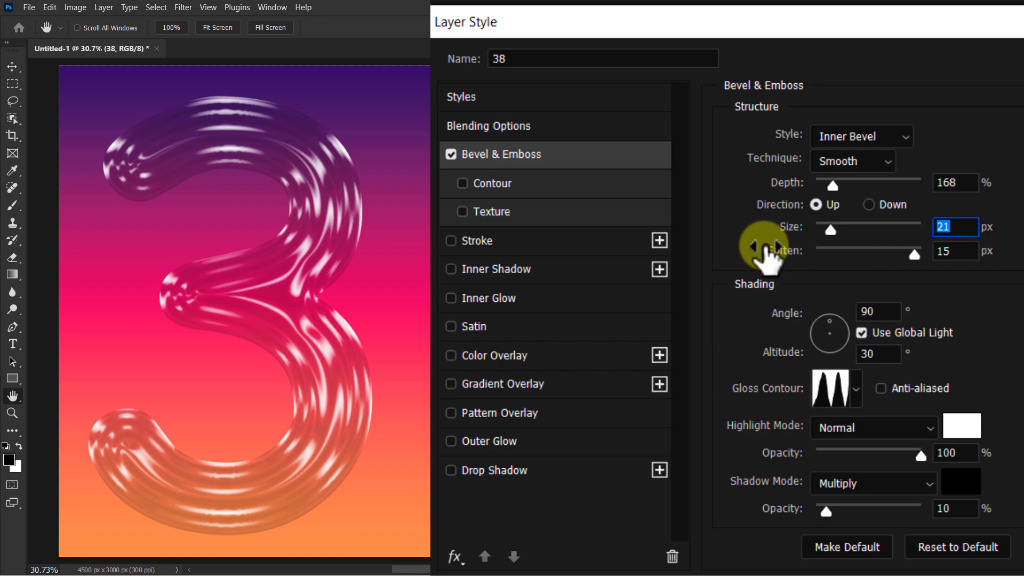
{"action": "left_click_drag", "start_coordinate": [914, 254], "coordinate": [852, 257]}
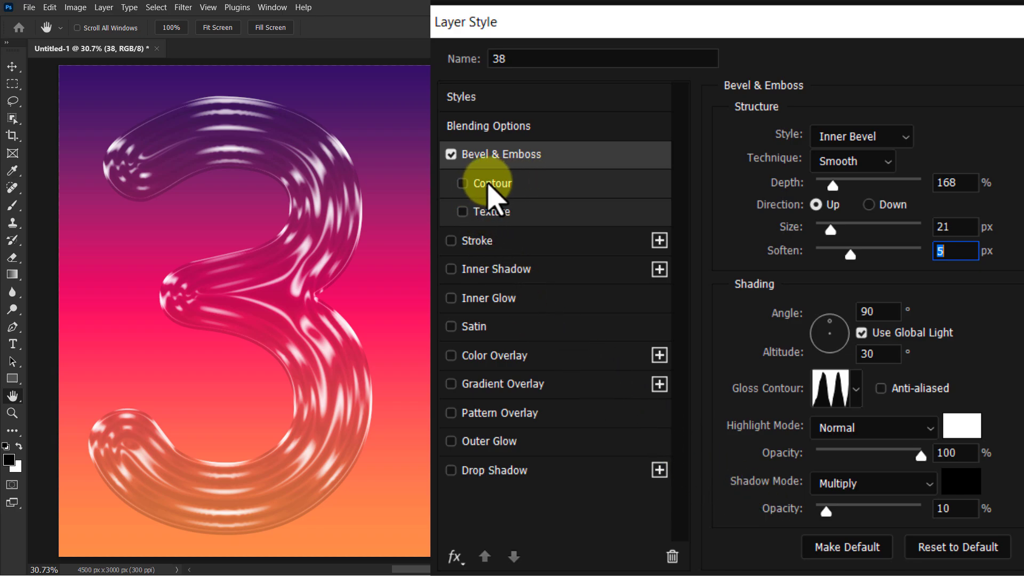
{"action": "left_click", "coordinate": [486, 181]}
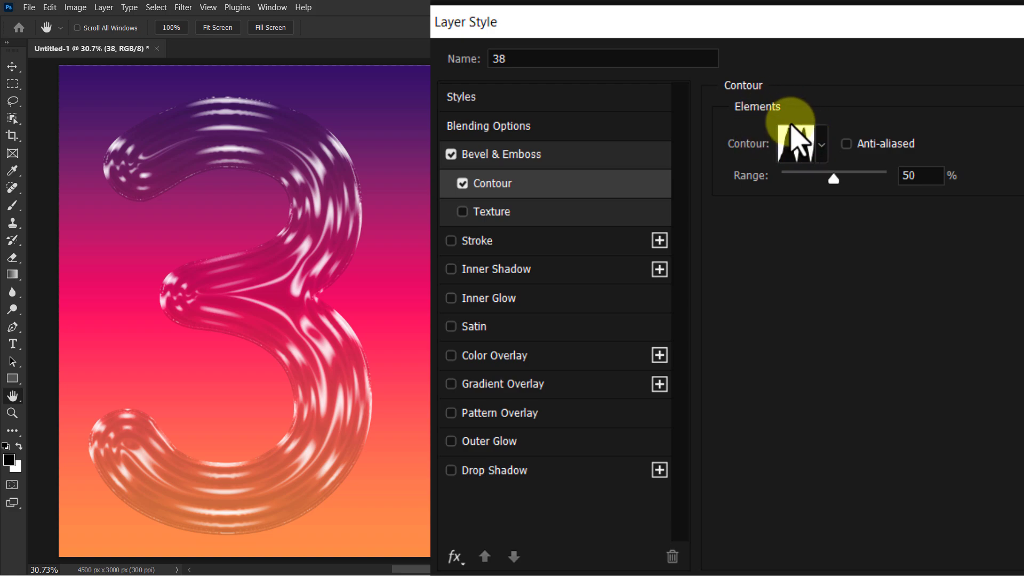
{"action": "left_click_drag", "start_coordinate": [835, 180], "coordinate": [857, 180]}
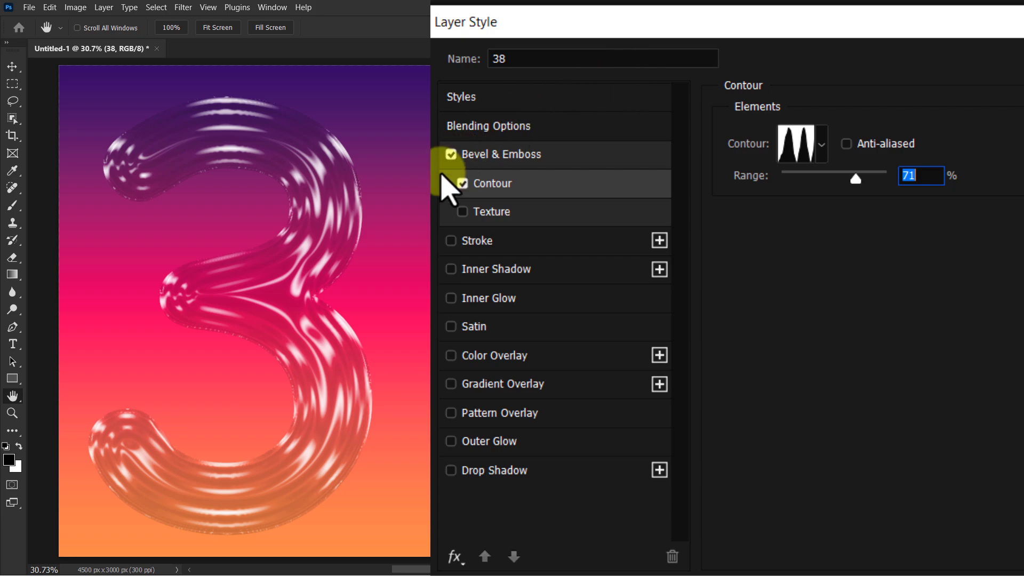
Enable the Inner Shadow effect and sample its colour, dark purple 44196b, from the upper part of the gradient background.
{"action": "left_click", "coordinate": [451, 269]}
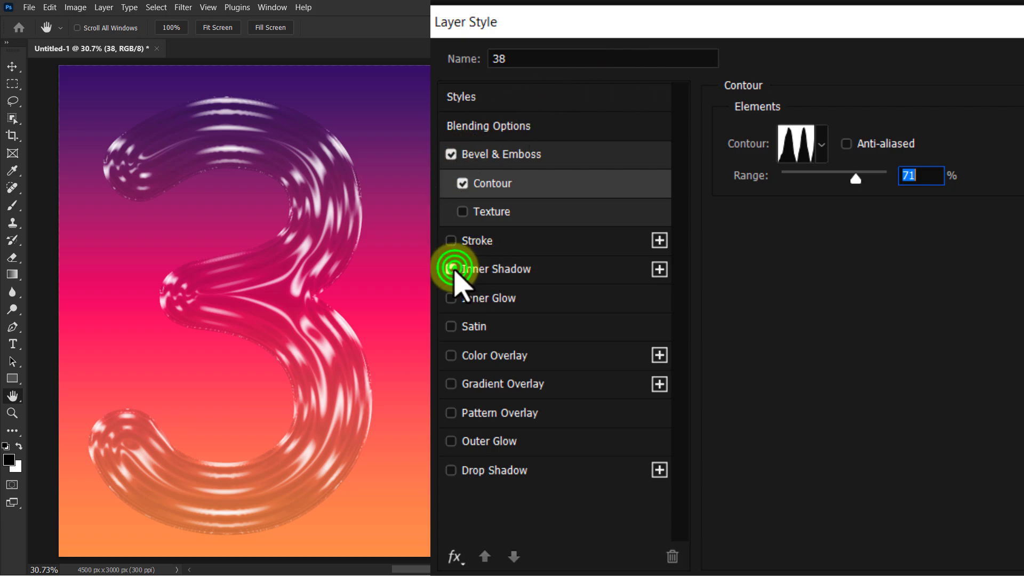
{"action": "left_click", "coordinate": [504, 269]}
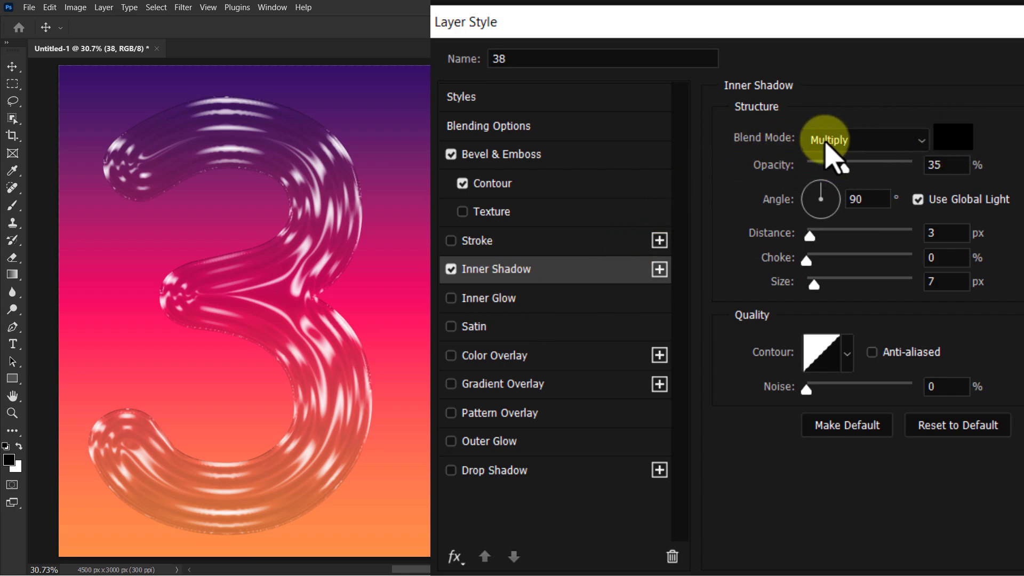
{"action": "left_click", "coordinate": [953, 137]}
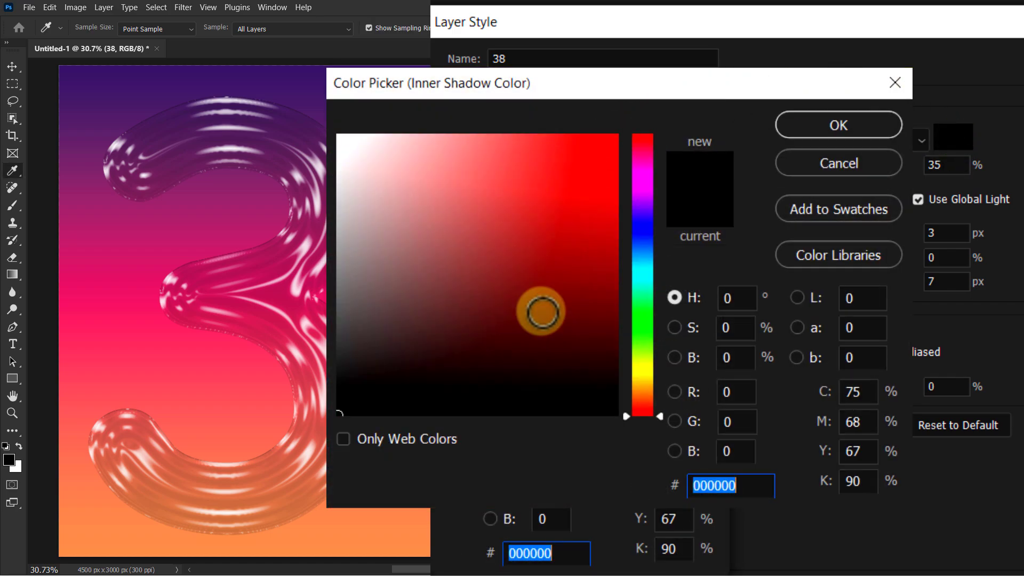
{"action": "left_click", "coordinate": [180, 97]}
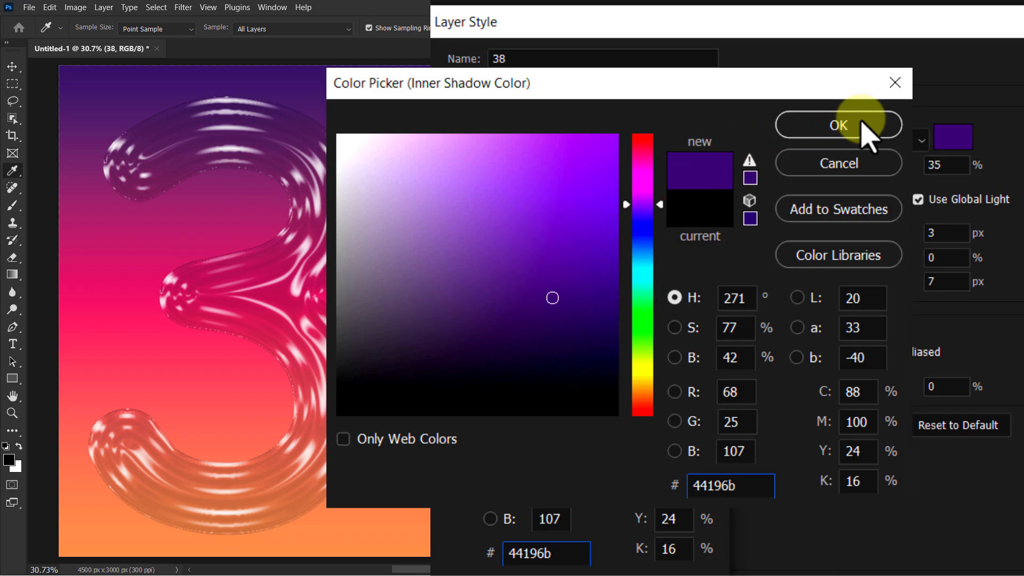
{"action": "left_click", "coordinate": [838, 124]}
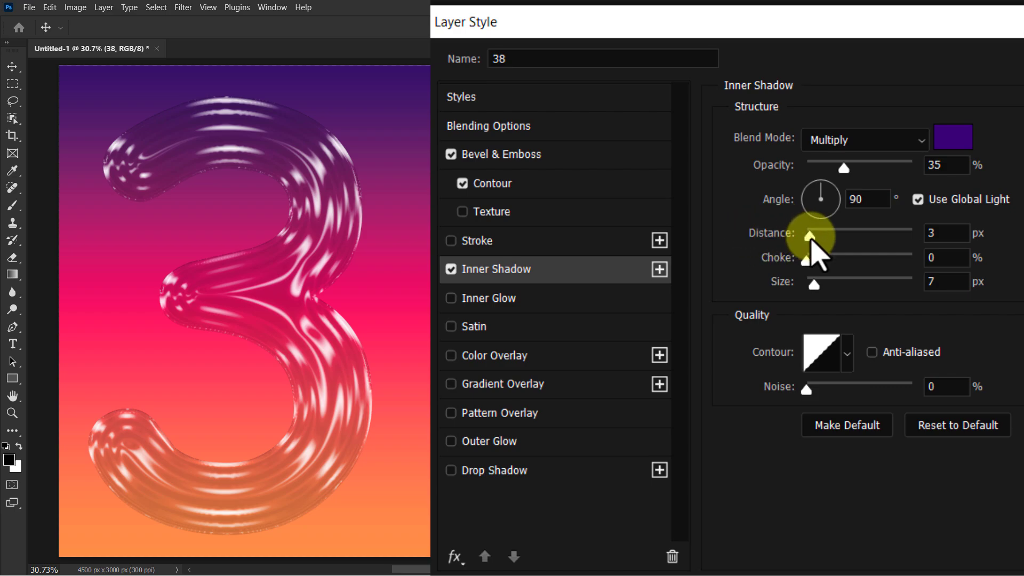
Set the inner shadow's distance to 0 px, choke to 60% and size to 101 px.
{"action": "left_click_drag", "start_coordinate": [811, 237], "coordinate": [801, 239]}
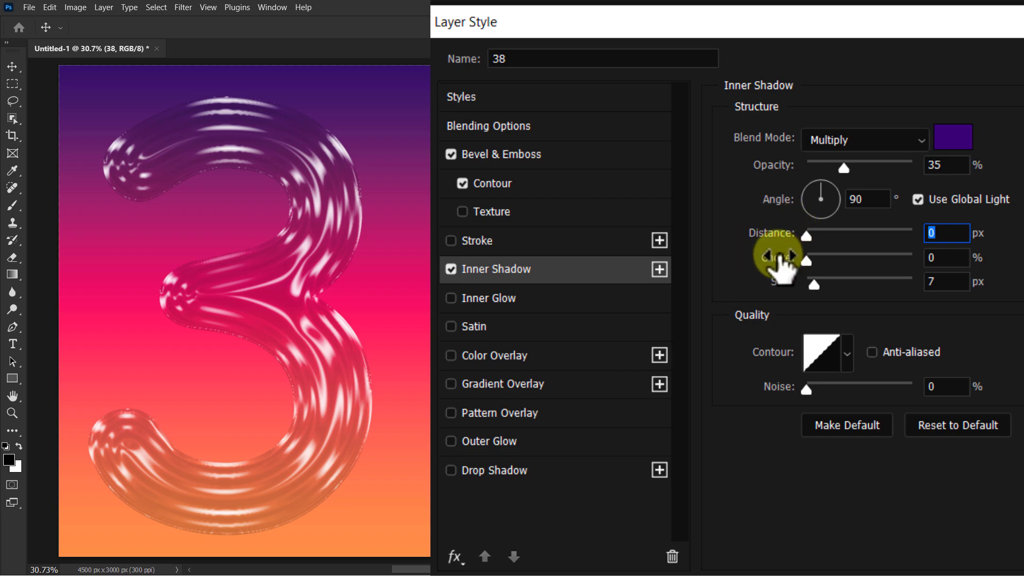
{"action": "left_click_drag", "start_coordinate": [805, 260], "coordinate": [871, 261]}
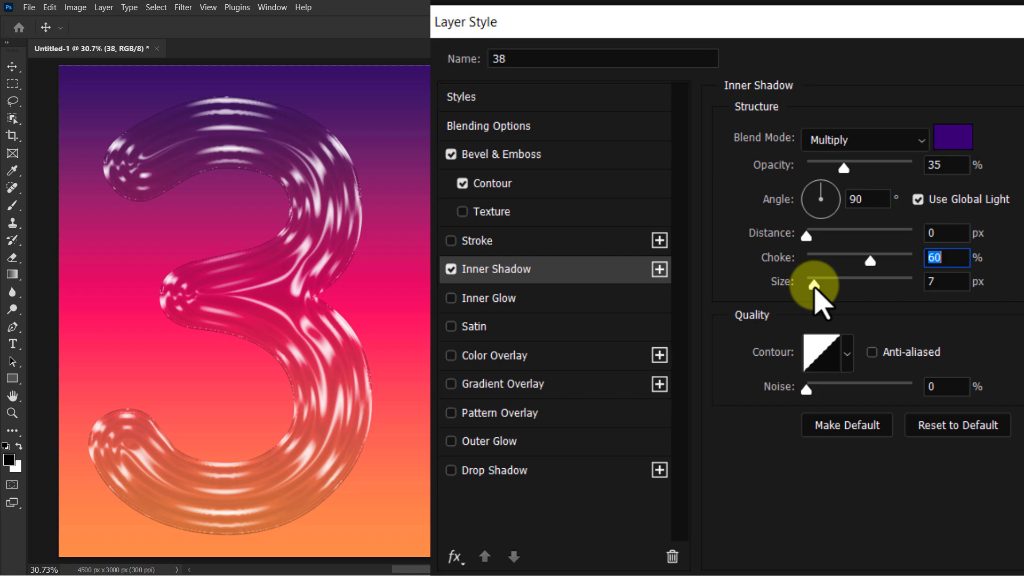
{"action": "left_click", "coordinate": [856, 278]}
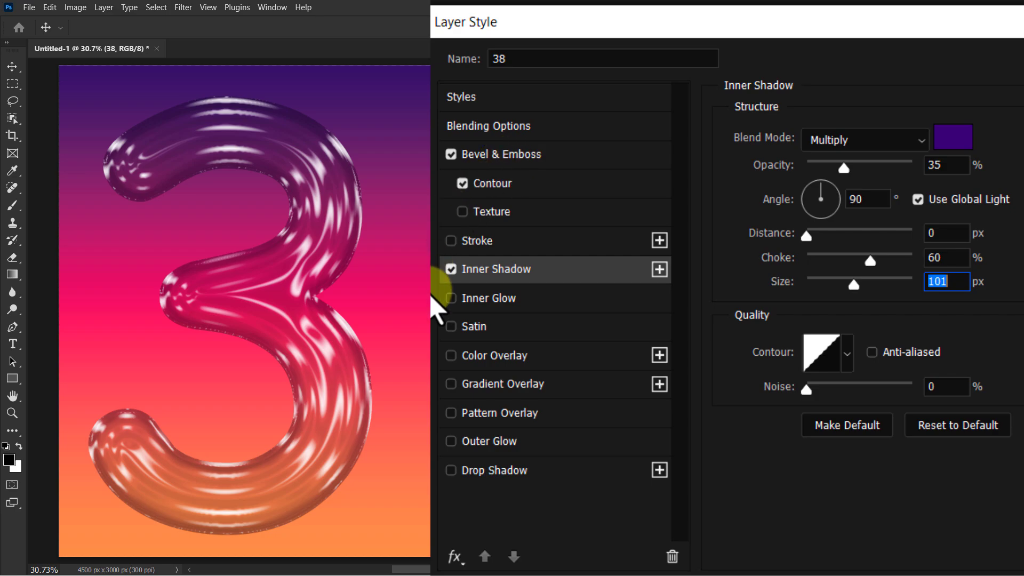
Enable the Outer Glow effect with a dark red colour and a size of 13 px.
{"action": "left_click", "coordinate": [480, 441]}
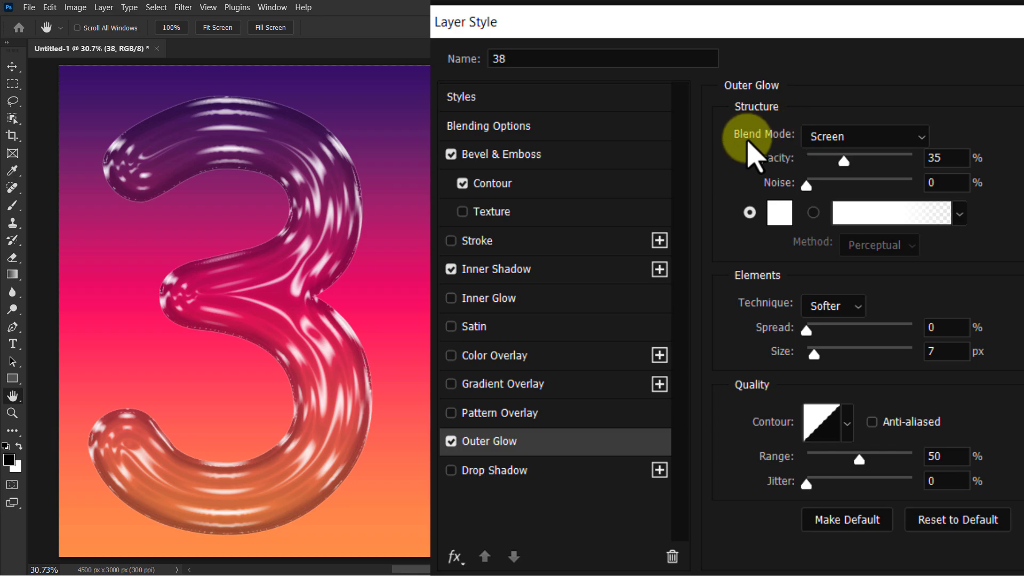
{"action": "left_click", "coordinate": [779, 212]}
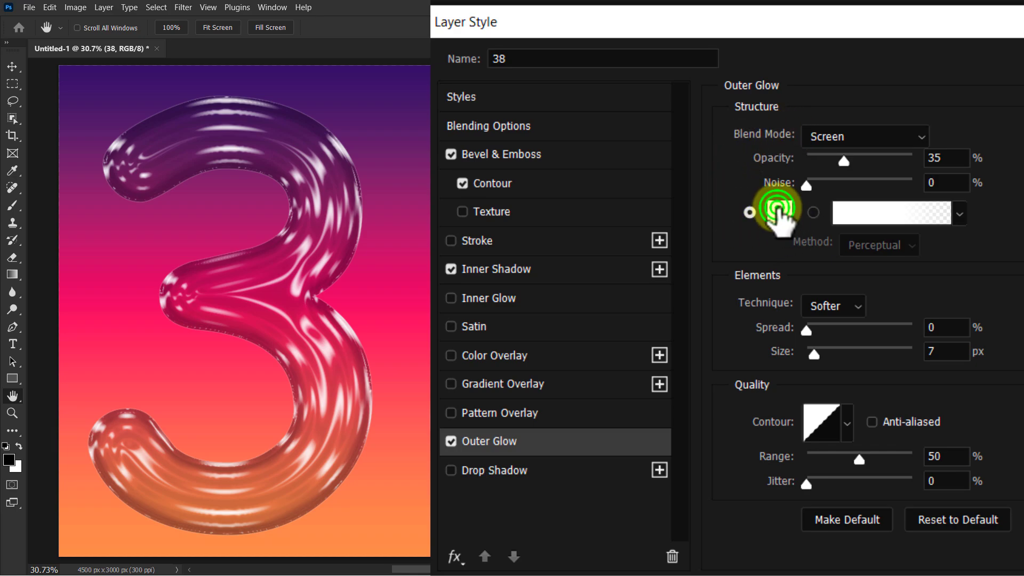
{"action": "left_click_drag", "start_coordinate": [637, 160], "coordinate": [813, 85]}
{"action": "left_click_drag", "start_coordinate": [528, 258], "coordinate": [617, 275]}
{"action": "left_click", "coordinate": [846, 126]}
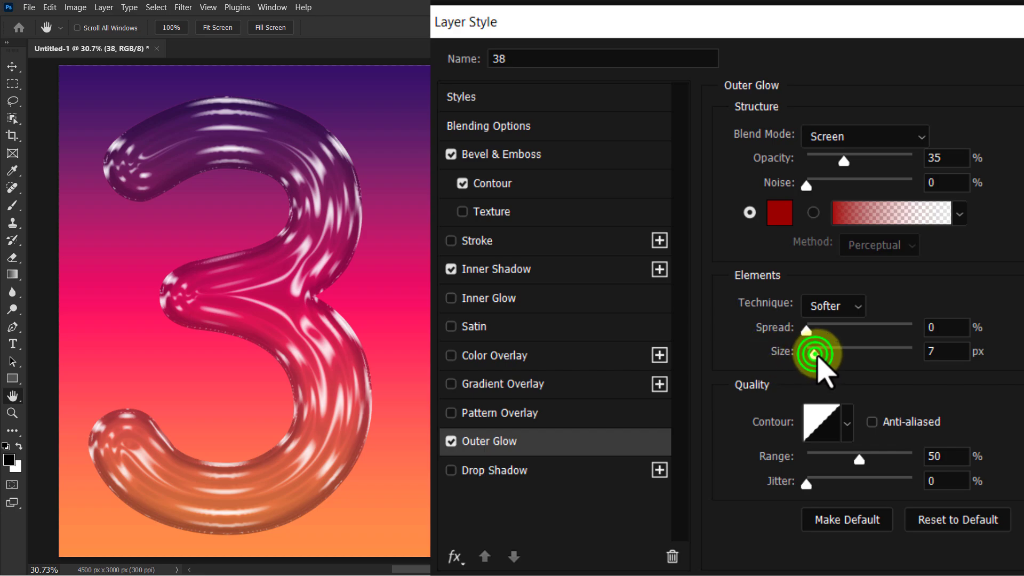
{"action": "left_click_drag", "start_coordinate": [814, 354], "coordinate": [818, 355]}
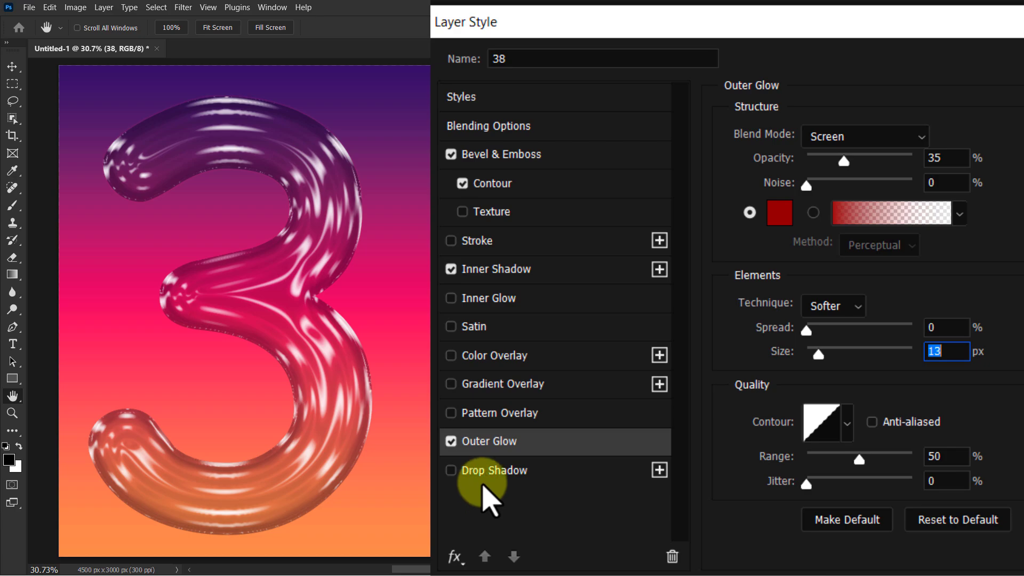
Enable the Drop Shadow effect on the 38 layer and set its colour to dark red 700000.
{"action": "left_click", "coordinate": [479, 471]}
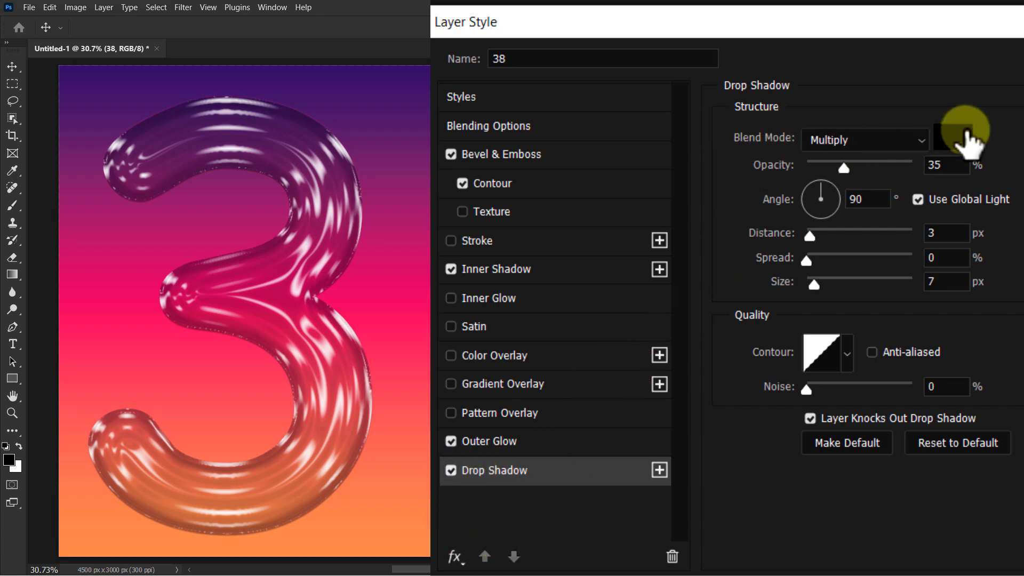
{"action": "left_click", "coordinate": [943, 137]}
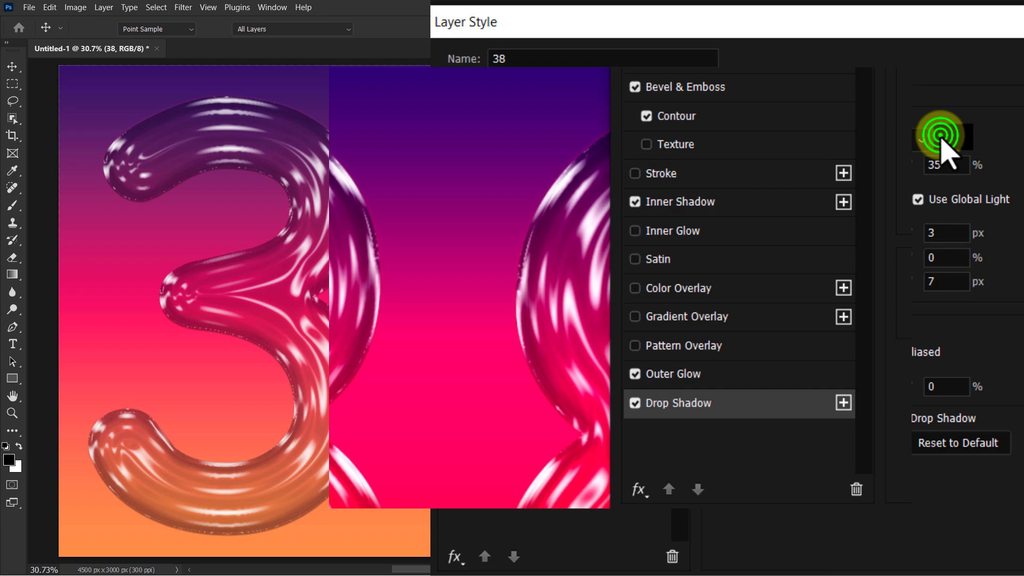
{"action": "left_click", "coordinate": [588, 302]}
{"action": "left_click_drag", "start_coordinate": [596, 302], "coordinate": [625, 293]}
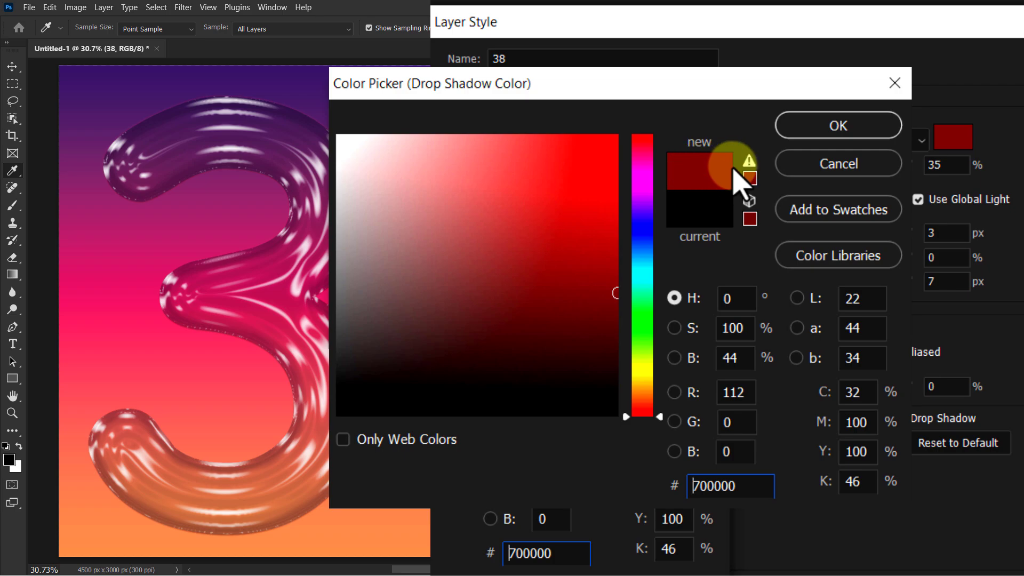
{"action": "left_click", "coordinate": [838, 126]}
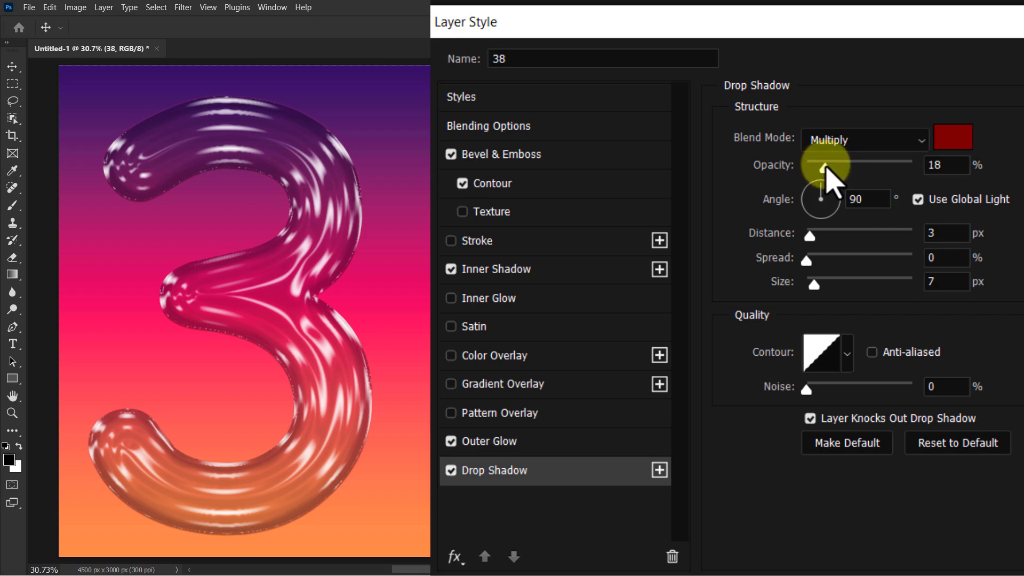
Set the drop shadow's opacity to 18%, distance to 35 px and size to 109 px, and apply the layer style.
{"action": "left_click_drag", "start_coordinate": [825, 169], "coordinate": [825, 168]}
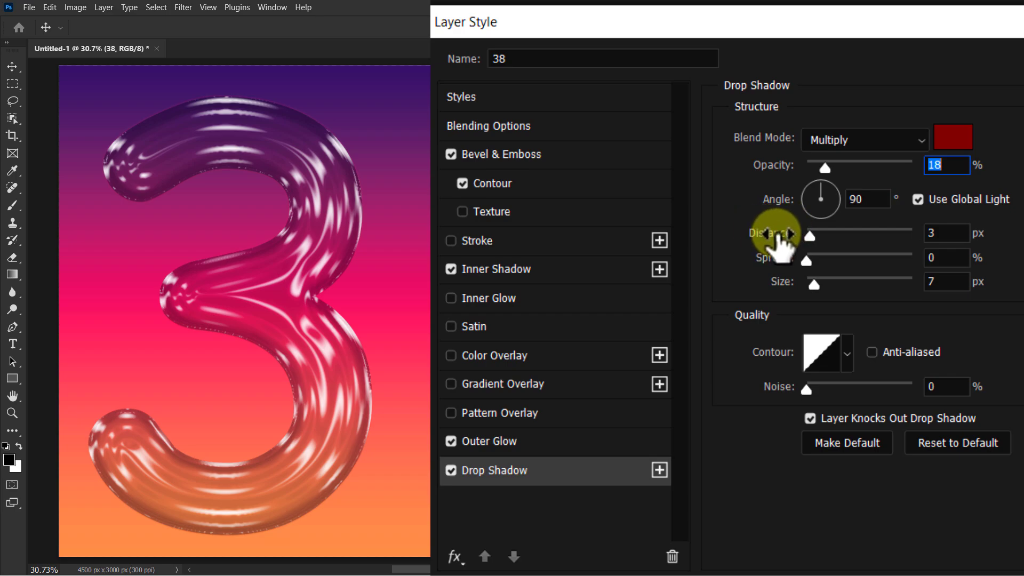
{"action": "left_click_drag", "start_coordinate": [813, 235], "coordinate": [843, 240]}
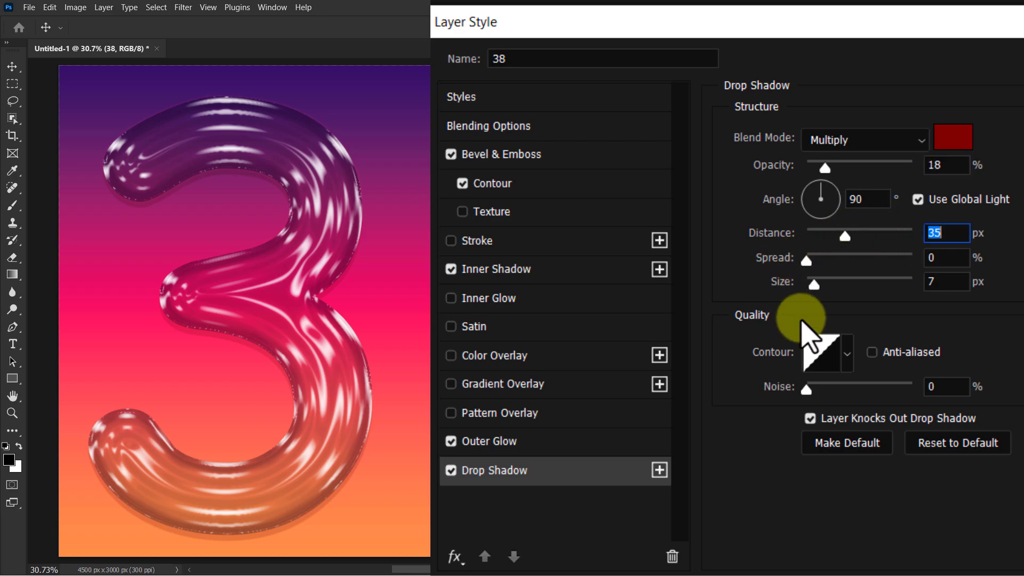
{"action": "left_click_drag", "start_coordinate": [815, 285], "coordinate": [858, 301]}
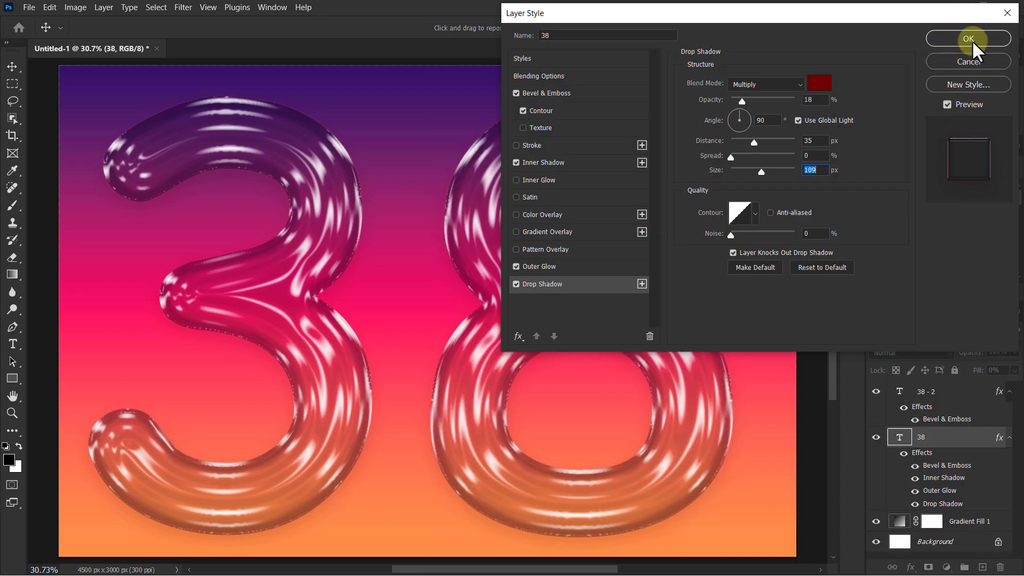
{"action": "left_click", "coordinate": [971, 39]}
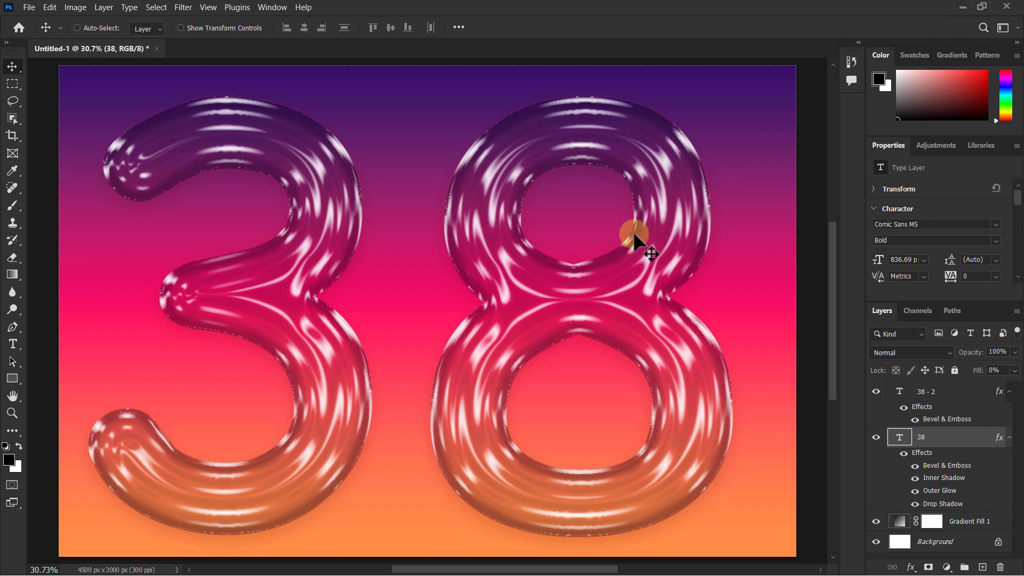
{"action": "key", "text": "ctrl"}
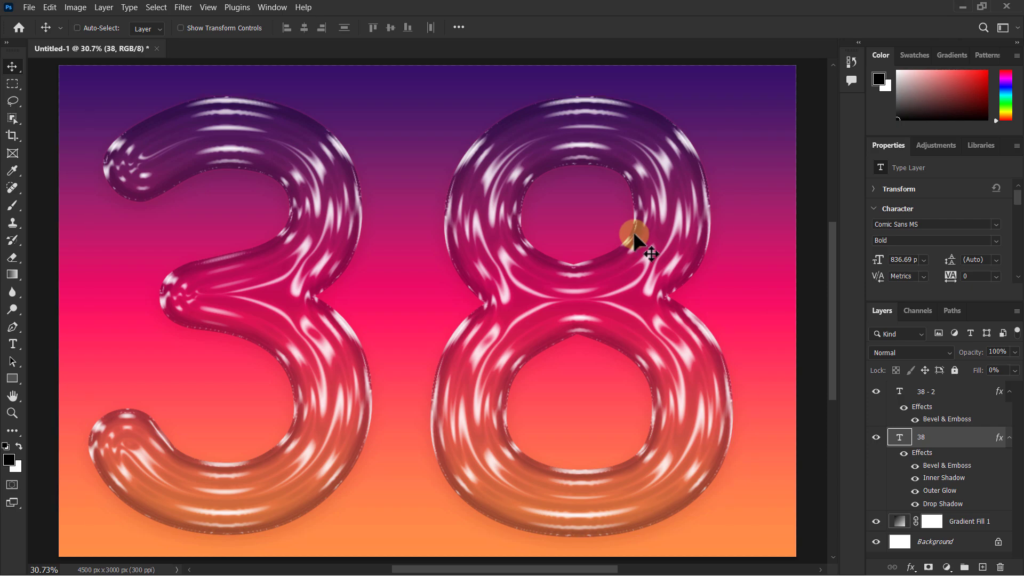